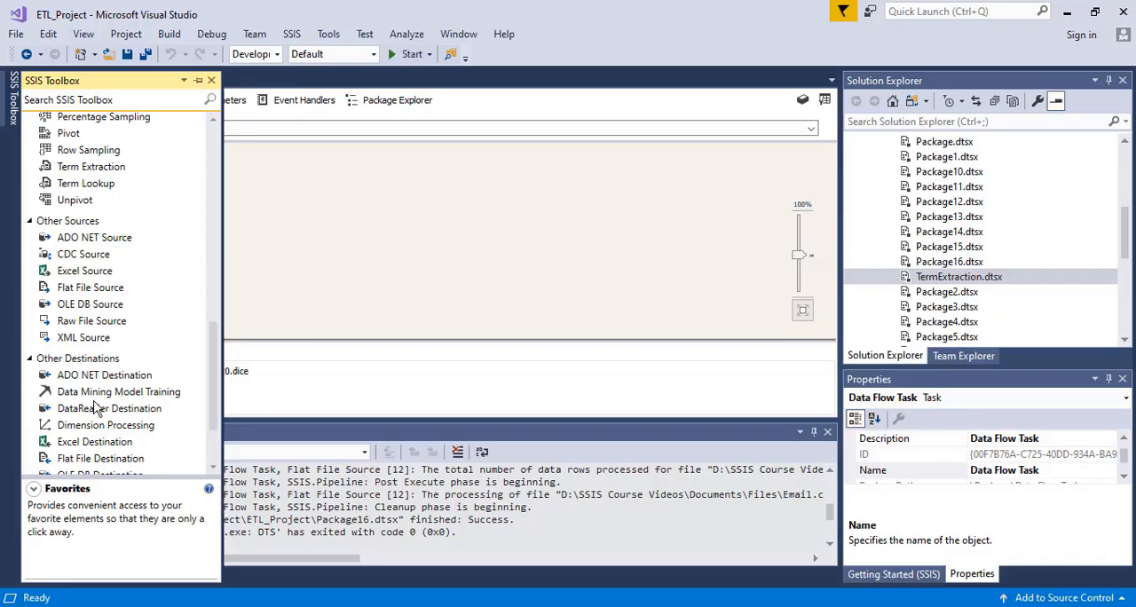
- Add a Flat File Source to the data flow and start a new flat file connection manager for it
left_click_drag(89, 287, 374, 182)
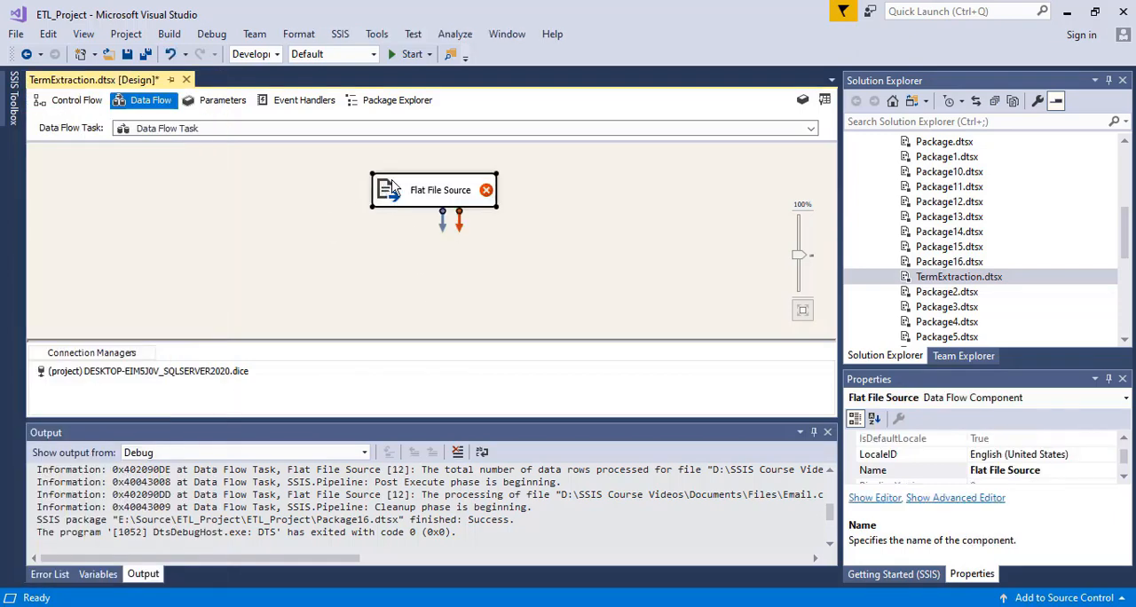
double_click(392, 187)
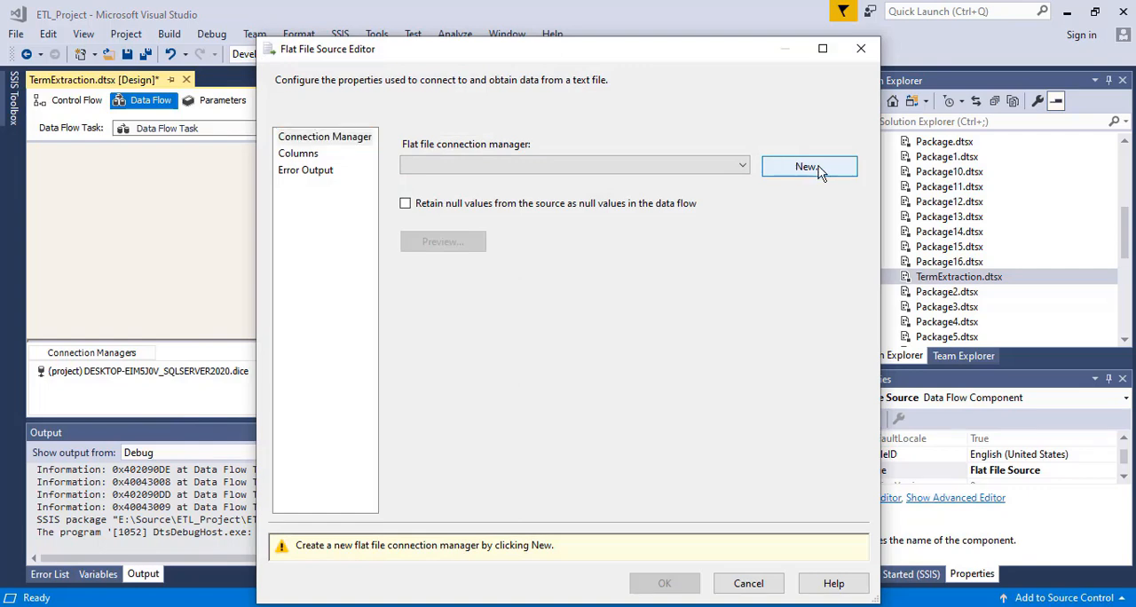
left_click(818, 171)
- Choose the CSV file Email.csv from D:\SSIS Course Videos\Documents\Files as the connection's source file
left_click(798, 225)
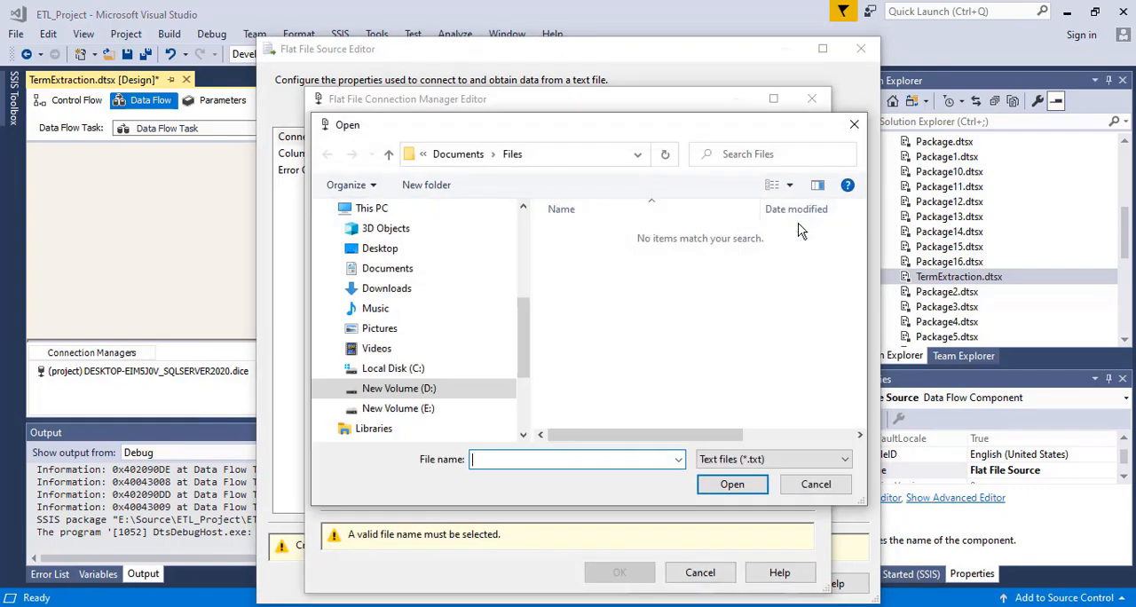
left_click(417, 391)
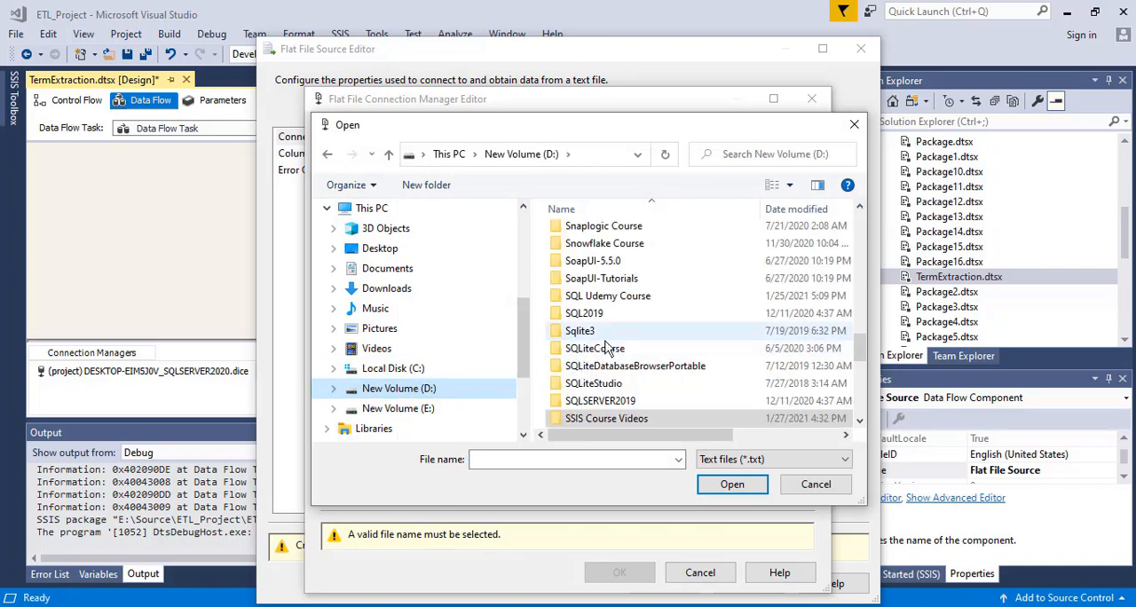
left_click(622, 301)
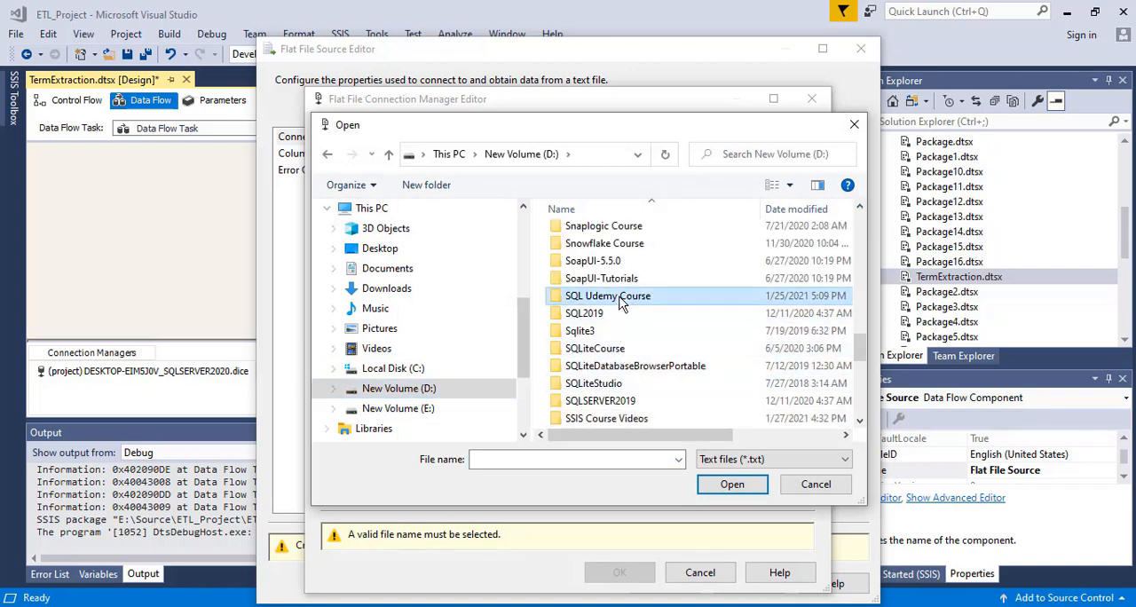
key("Down")
key("Down")
key("Down")
key("Down")
key("Down")
key("Down")
key("Down")
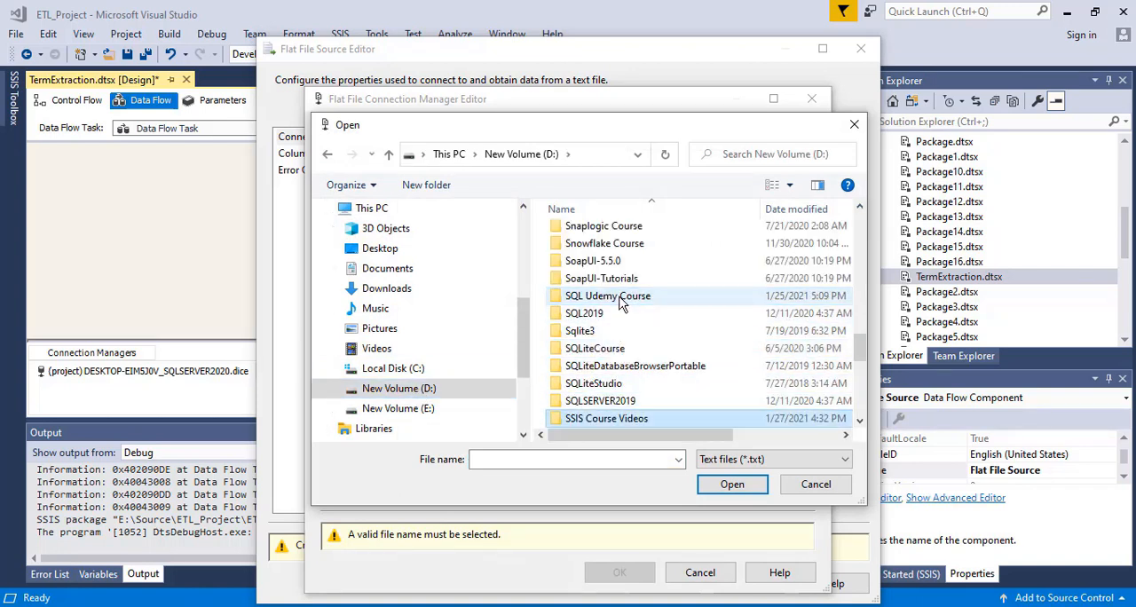
key("Return")
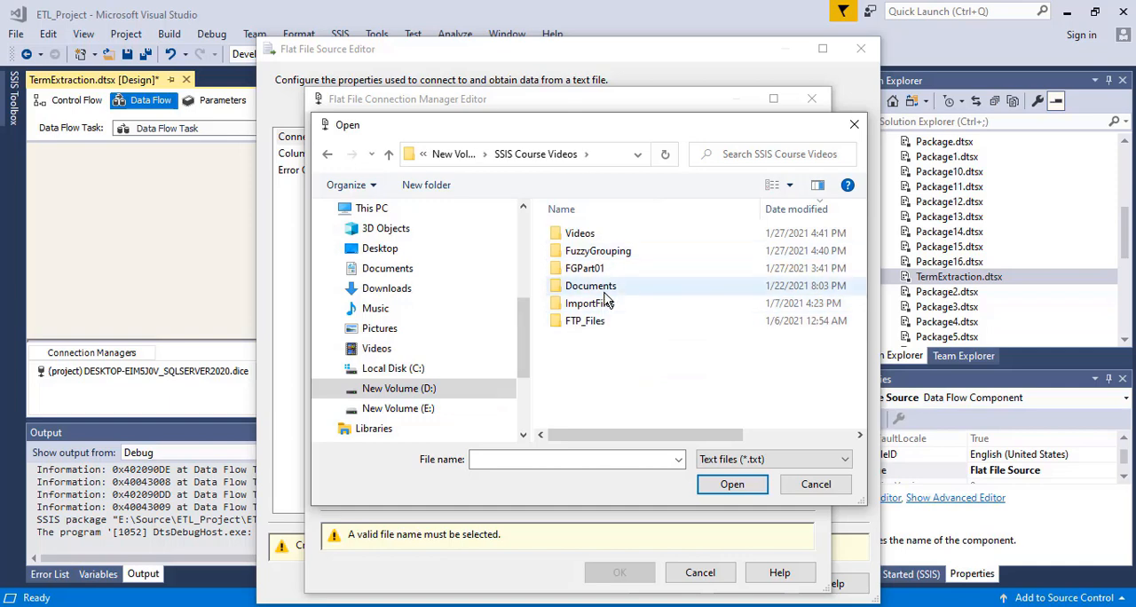
double_click(604, 288)
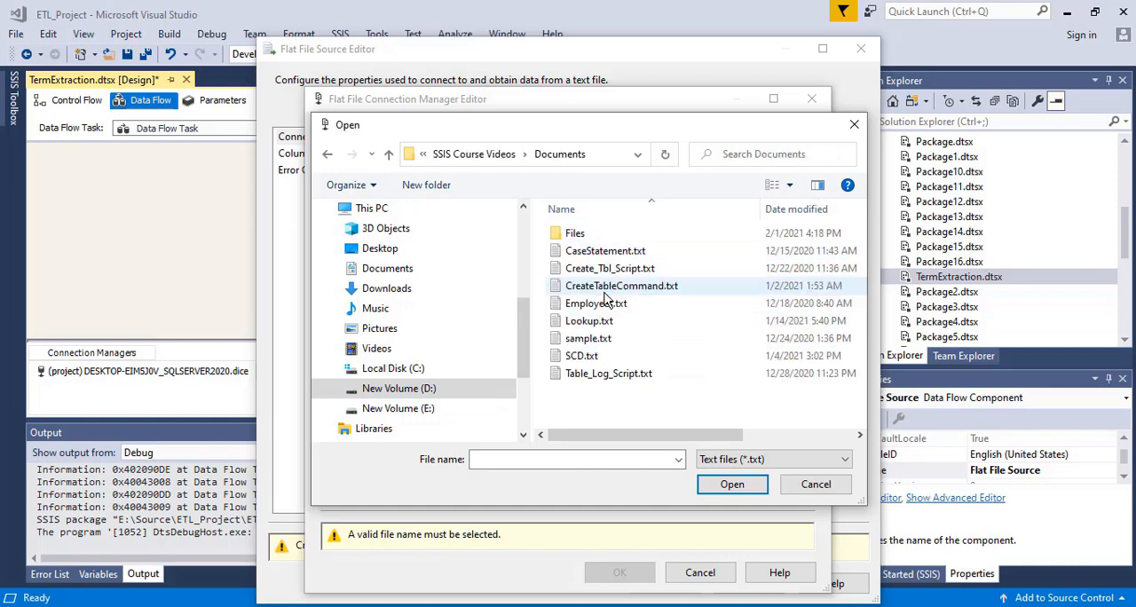
double_click(578, 234)
left_click(806, 462)
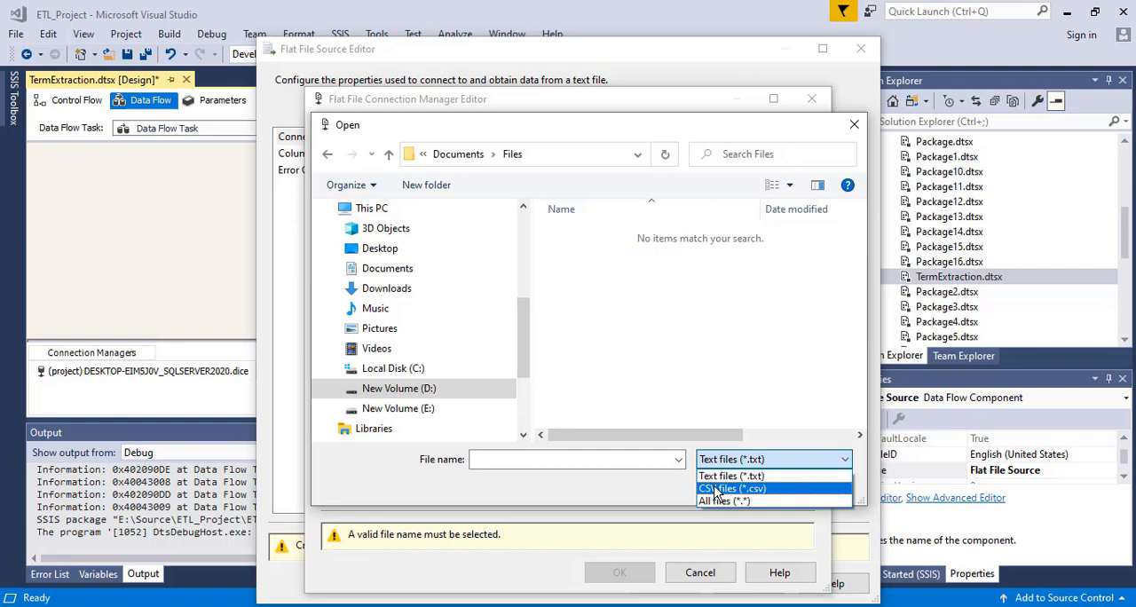
left_click(715, 489)
left_click(587, 253)
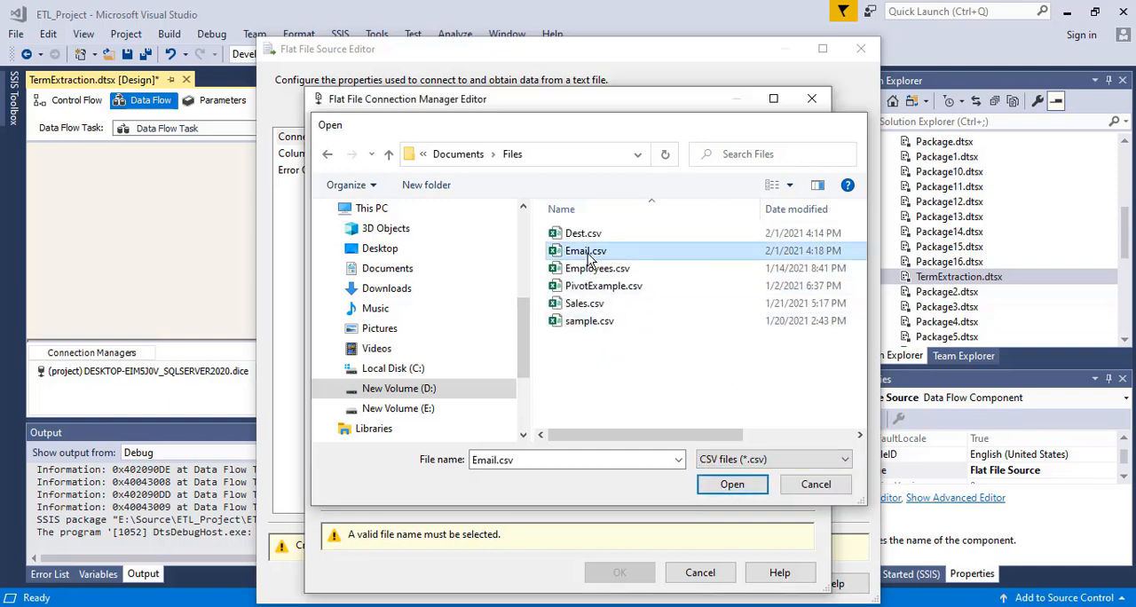
double_click(587, 253)
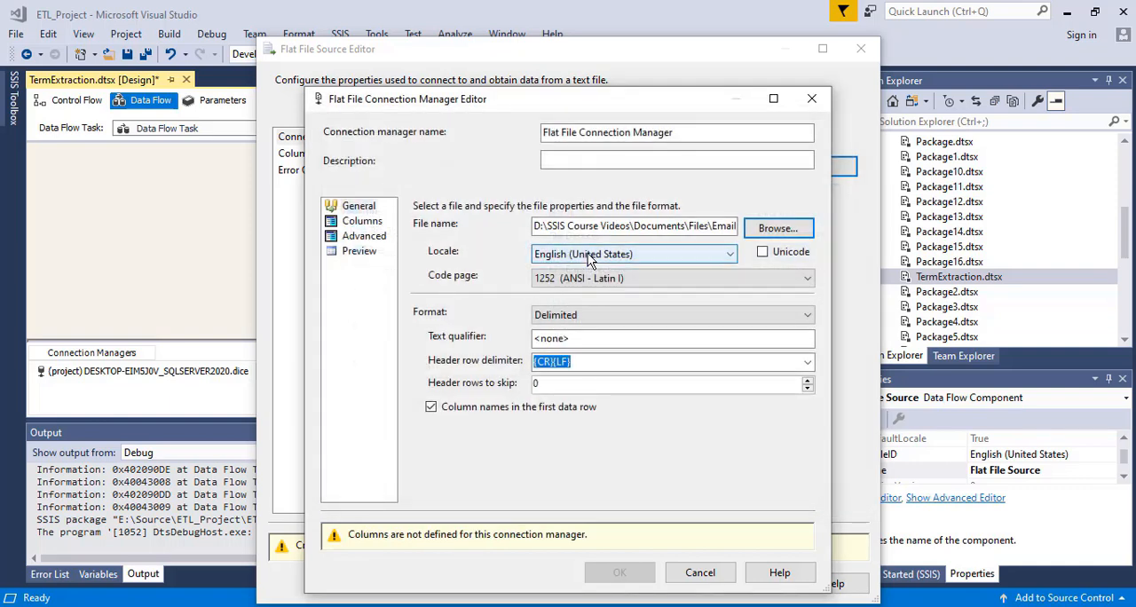
- Set the Email column's output width to 1000 and accept the connection manager and Flat File Source settings
left_click(349, 224)
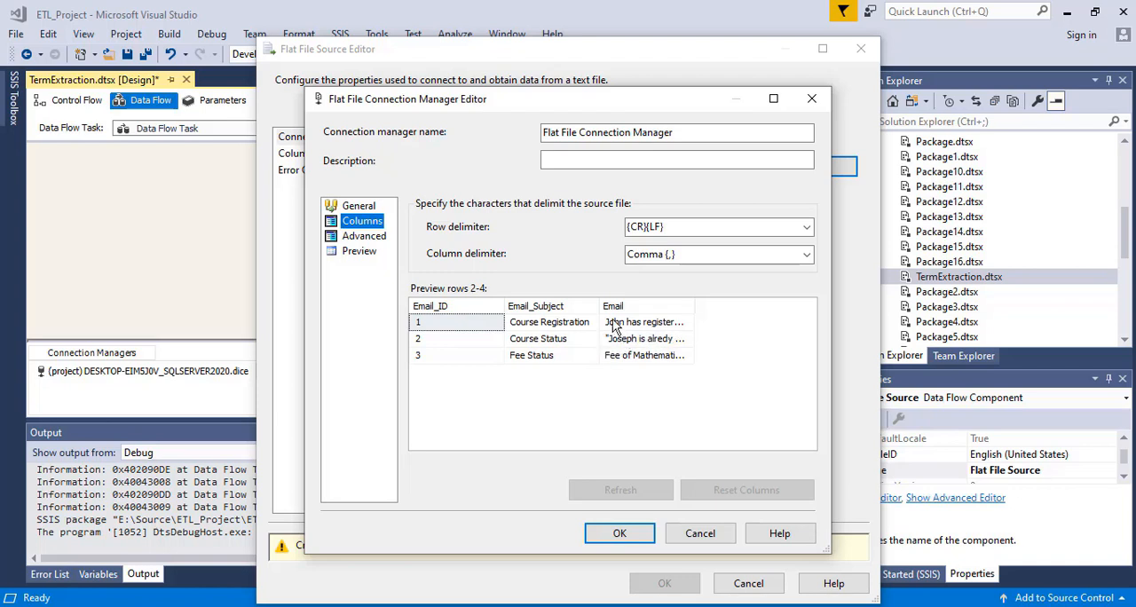
left_click_drag(601, 306, 649, 307)
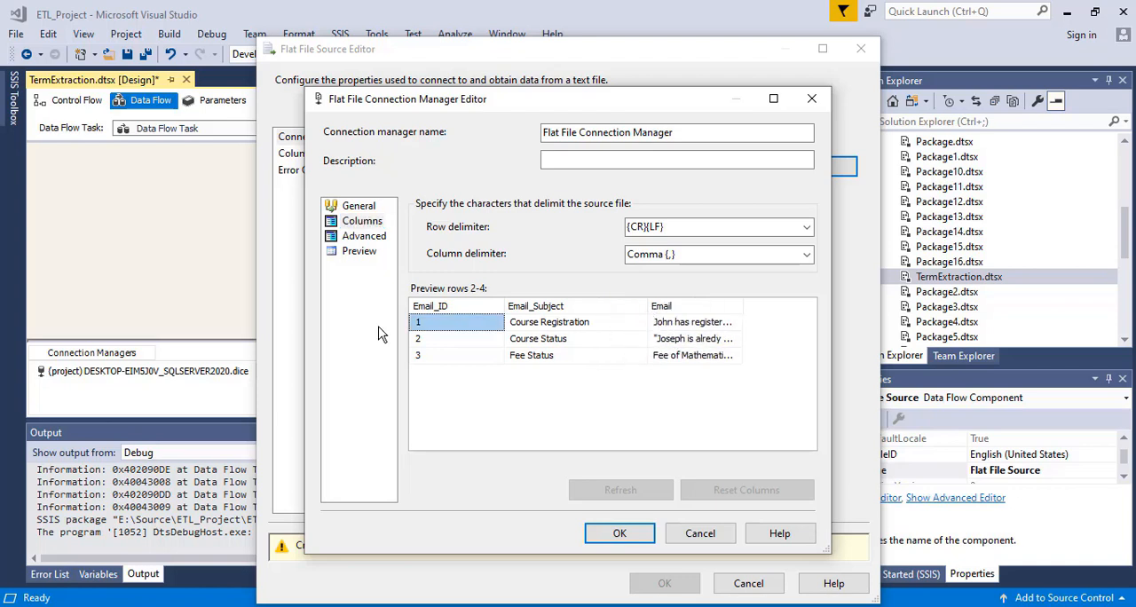
left_click(355, 238)
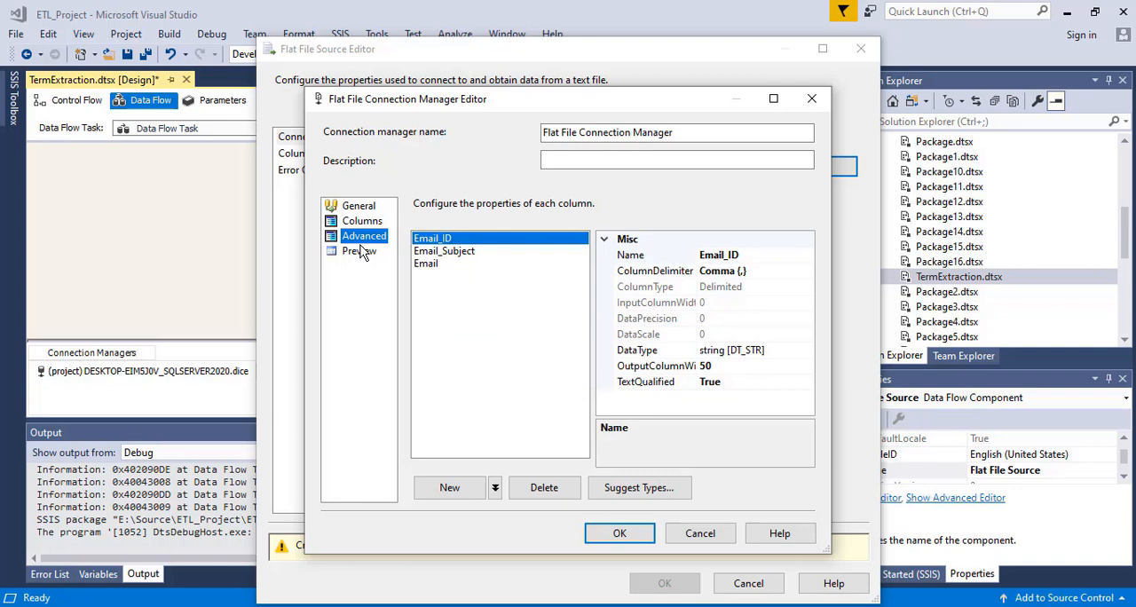
left_click(444, 252)
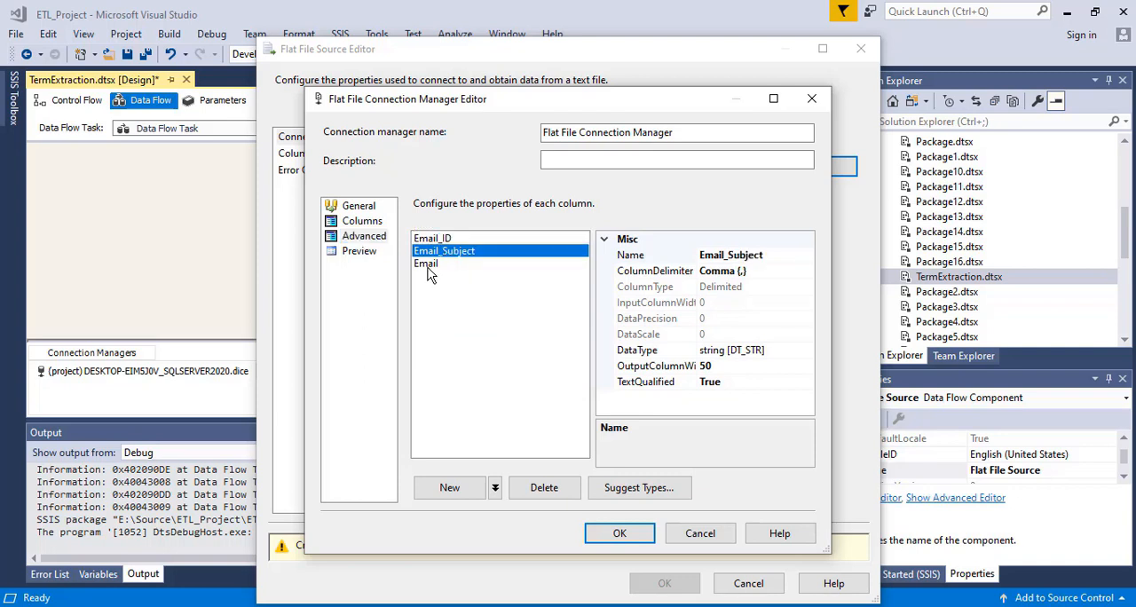
left_click(431, 263)
left_click(714, 368)
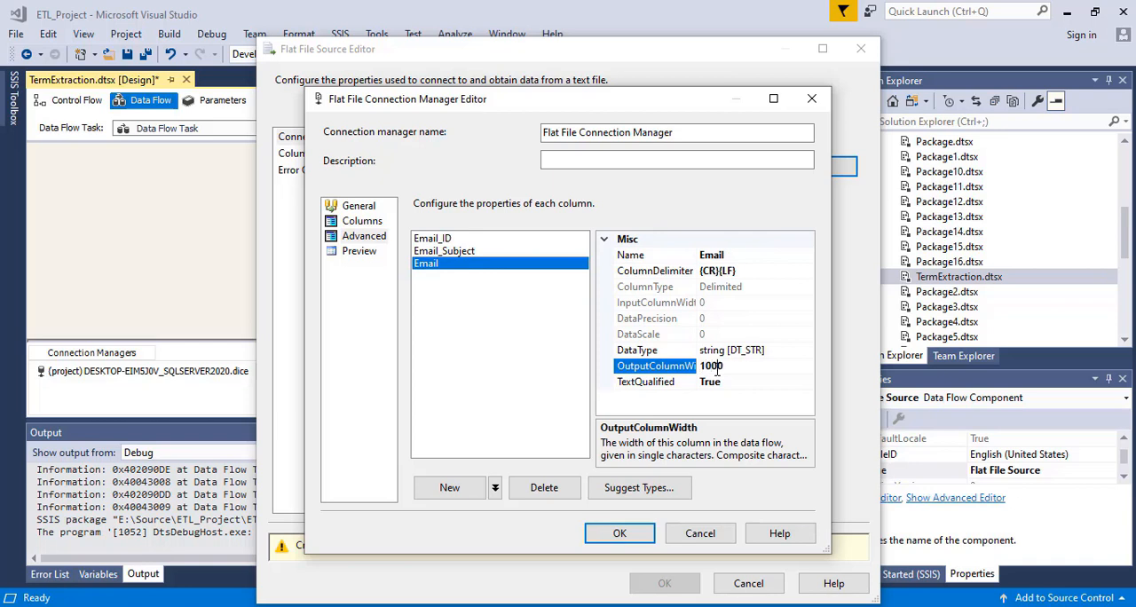
left_click(621, 535)
left_click(300, 153)
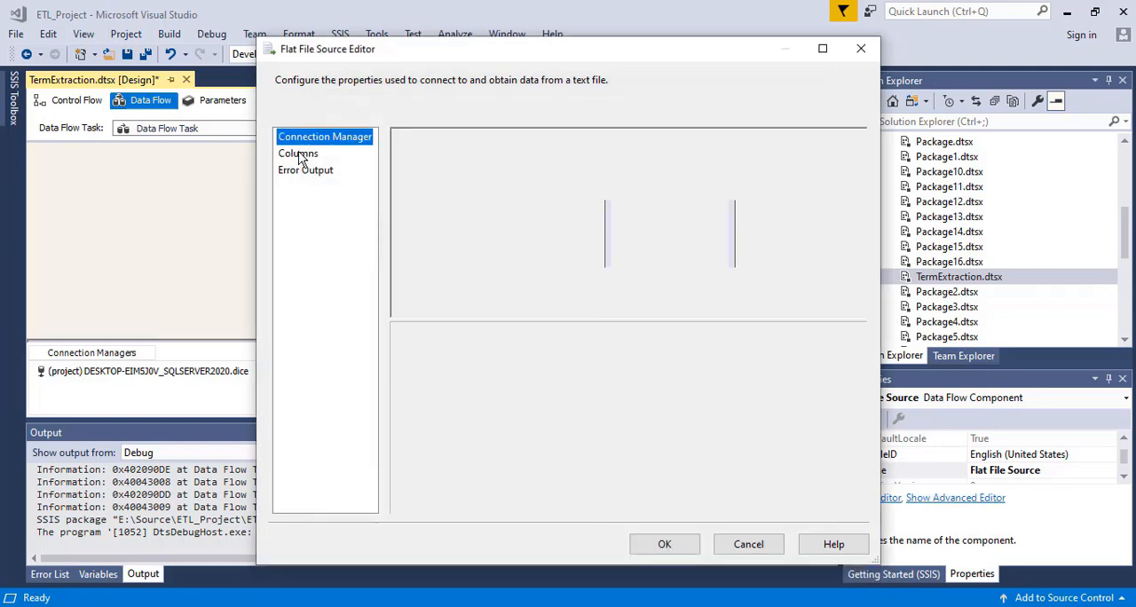
left_click(672, 545)
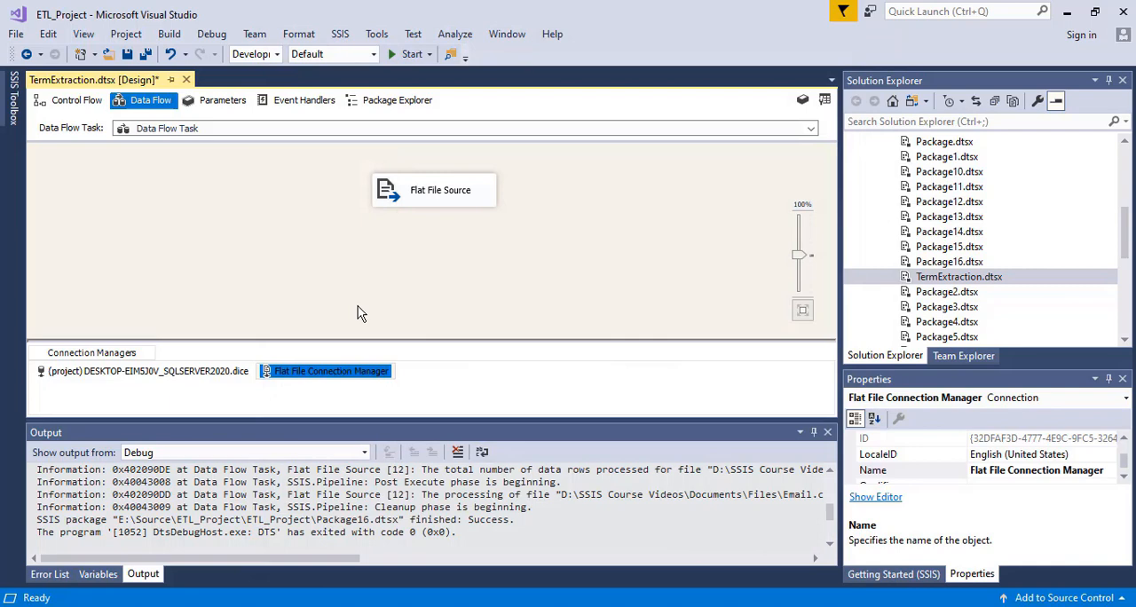
- Add a Term Extraction transformation below the Flat File Source and connect the source's output to it
mouse_move(14, 116)
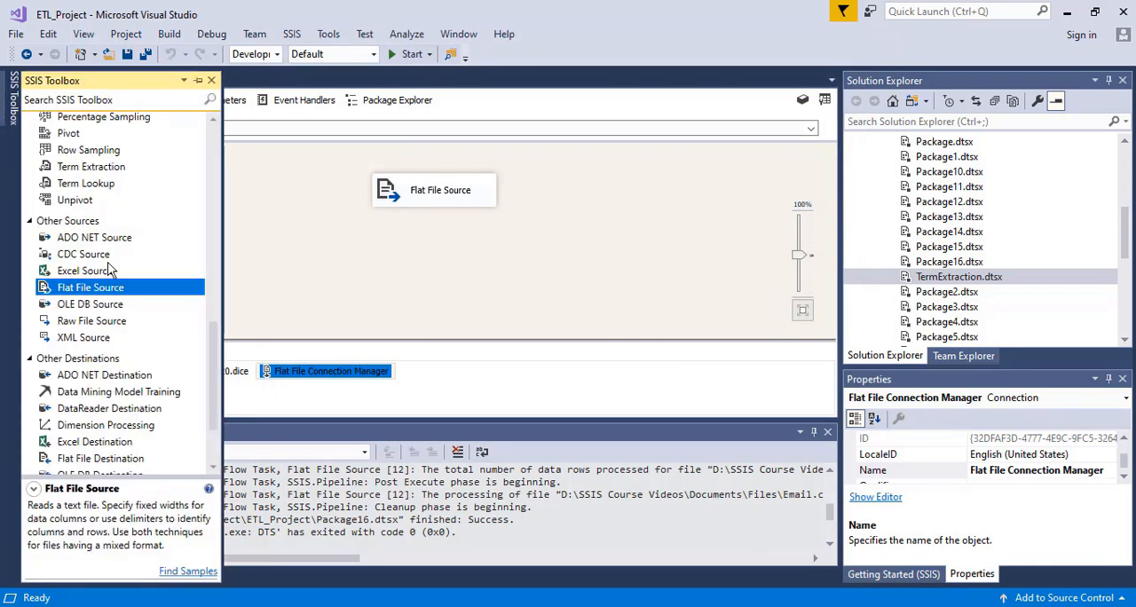
left_click(75, 170)
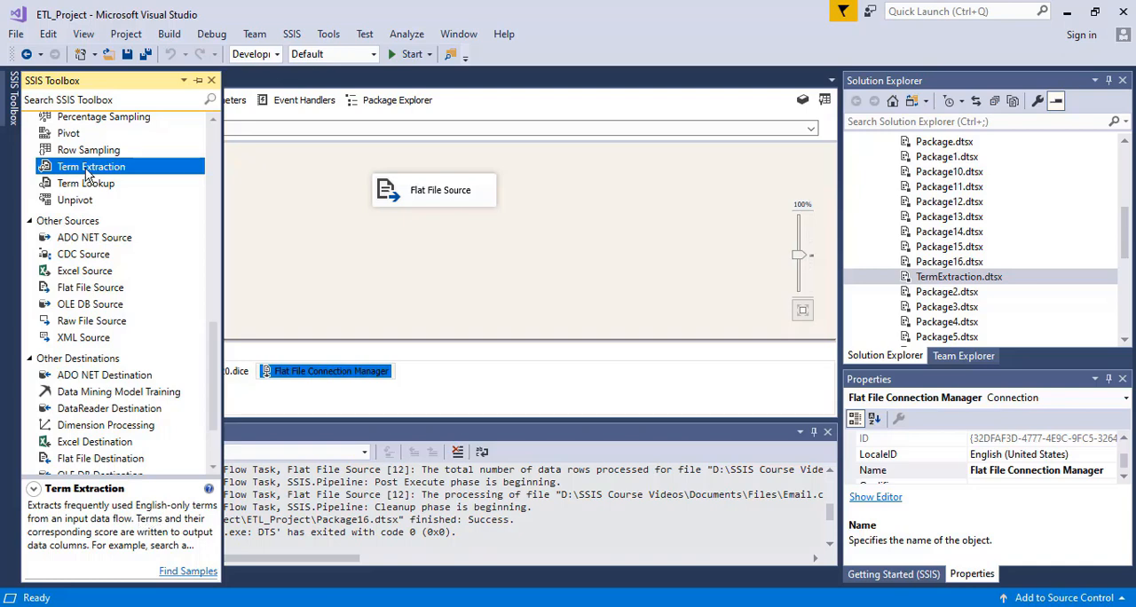
left_click_drag(86, 169, 394, 272)
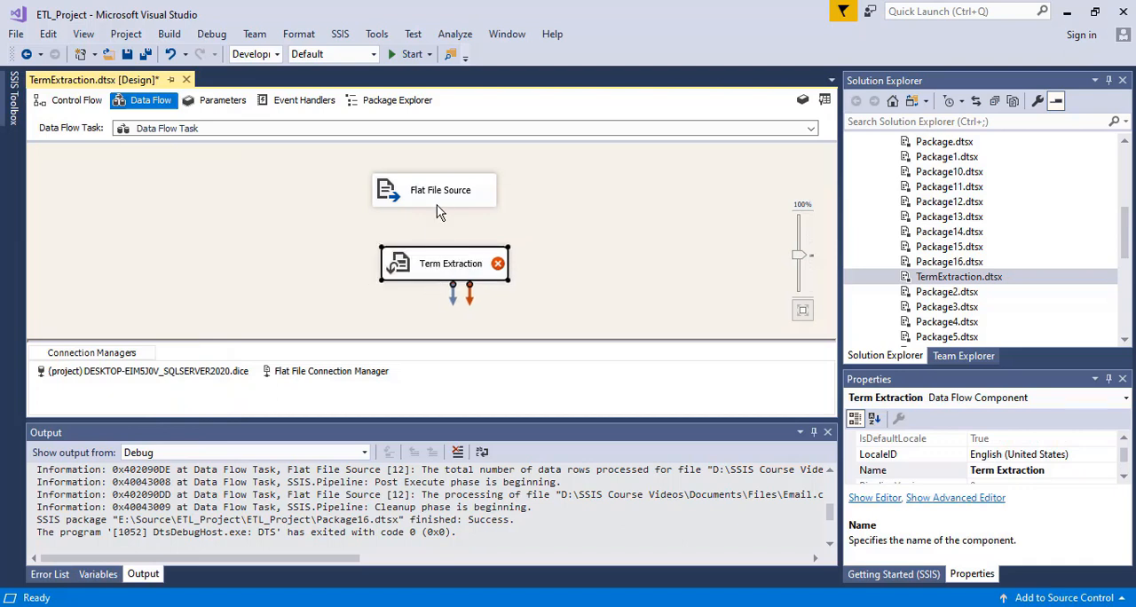
left_click(435, 202)
left_click_drag(441, 220, 448, 261)
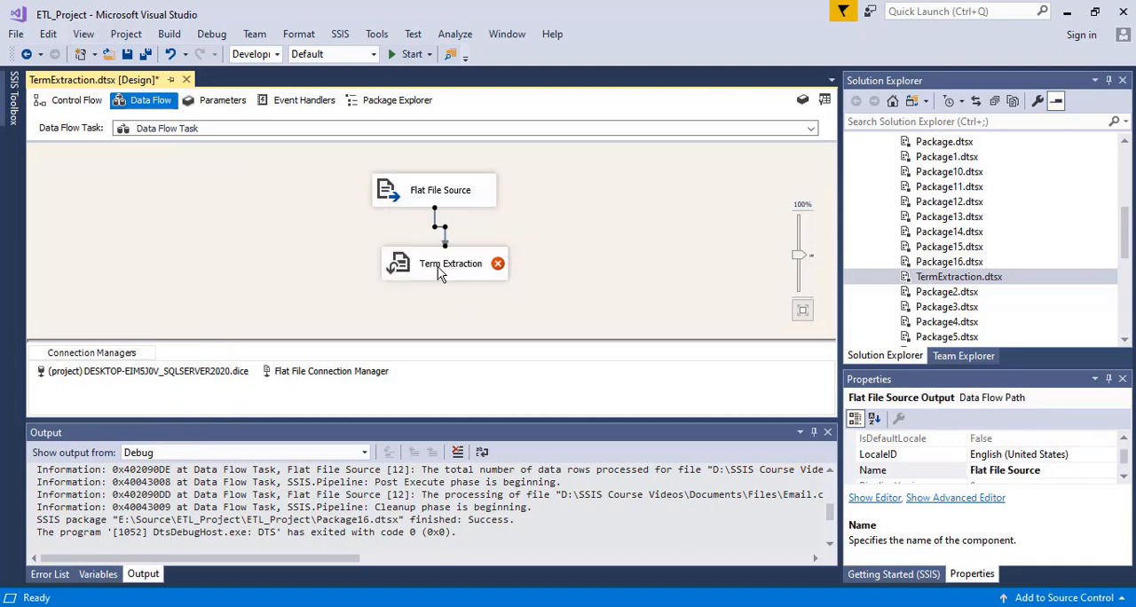
left_click(429, 302)
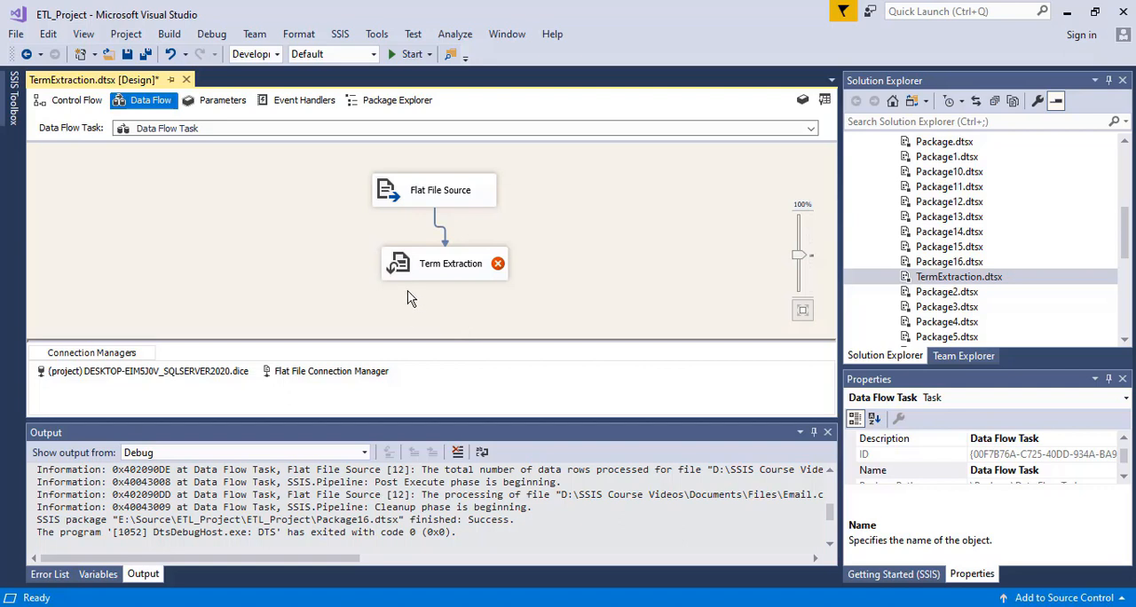
double_click(413, 268)
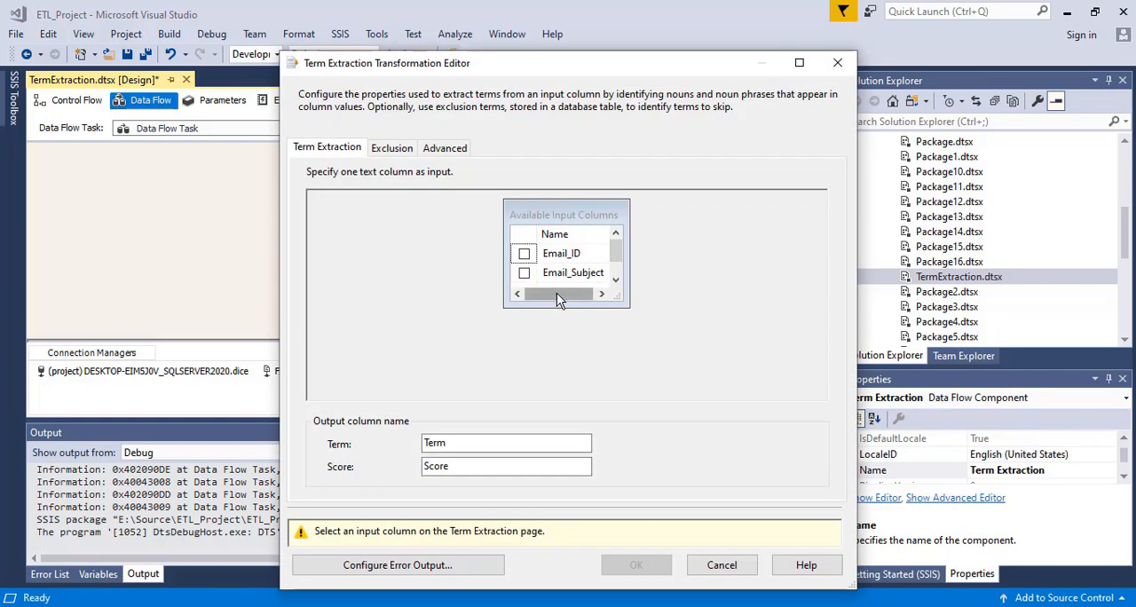
left_click(618, 265)
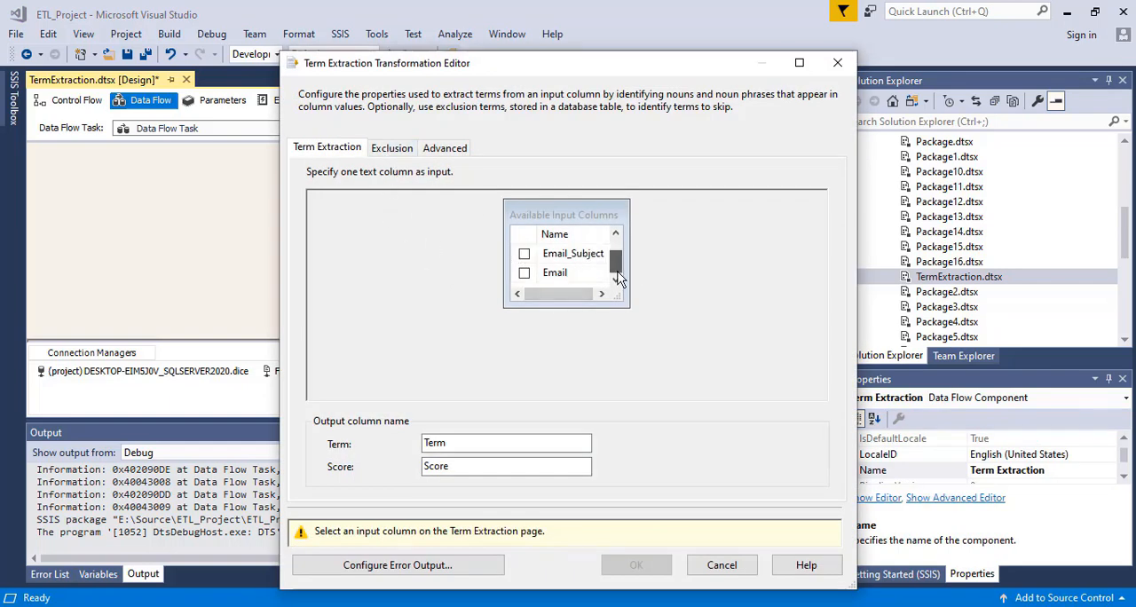
left_click(531, 275)
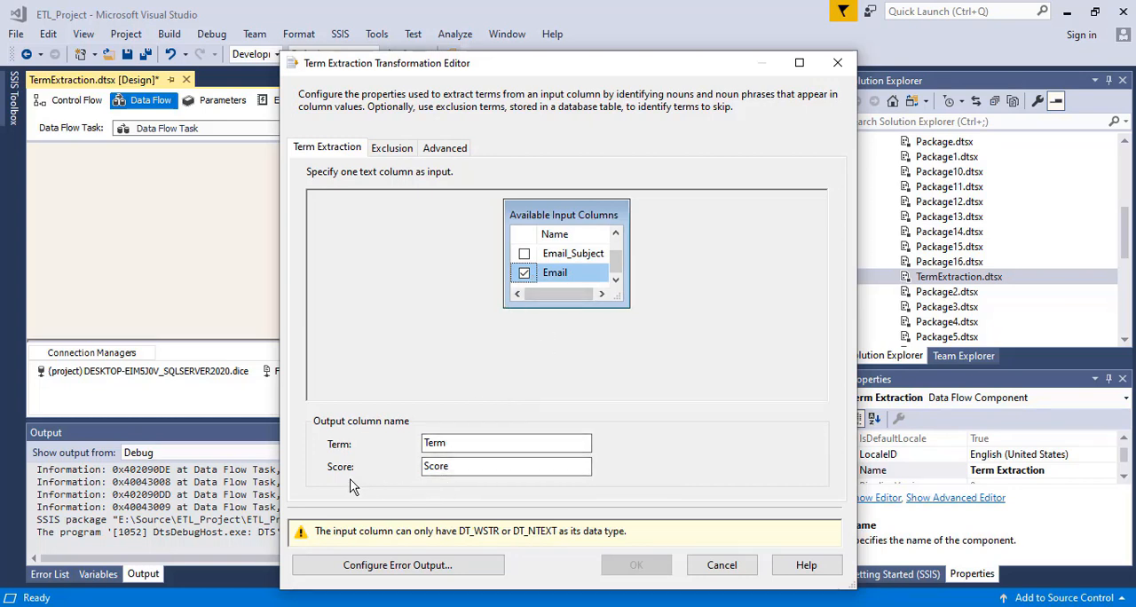
left_click(449, 474)
left_click(724, 568)
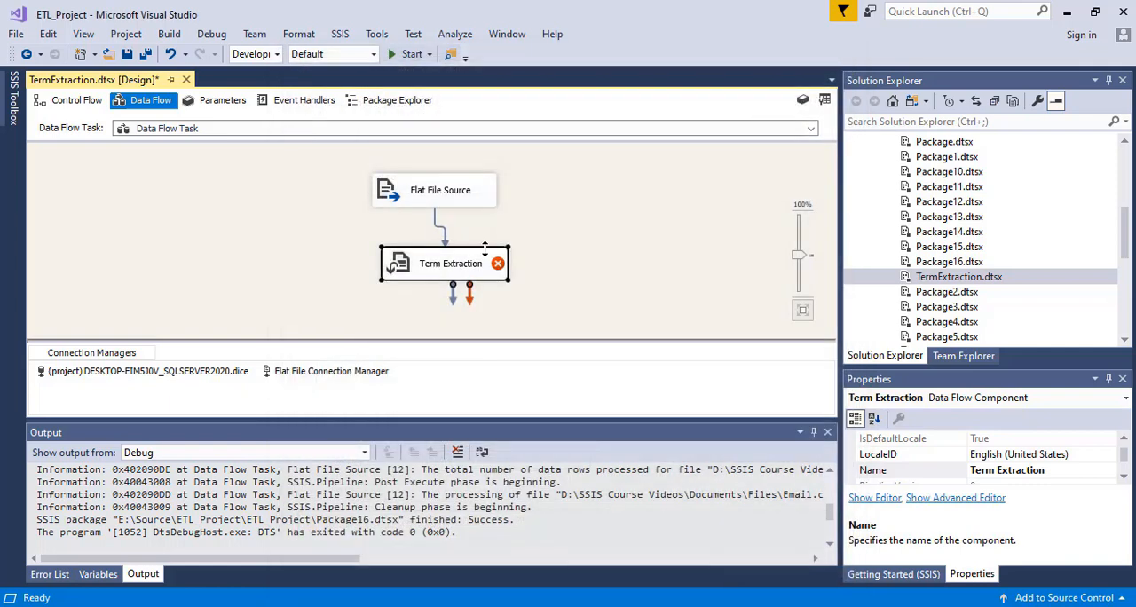
- Search the SSIS components for "con" and add a Data Conversion transformation to the data flow
left_click(13, 114)
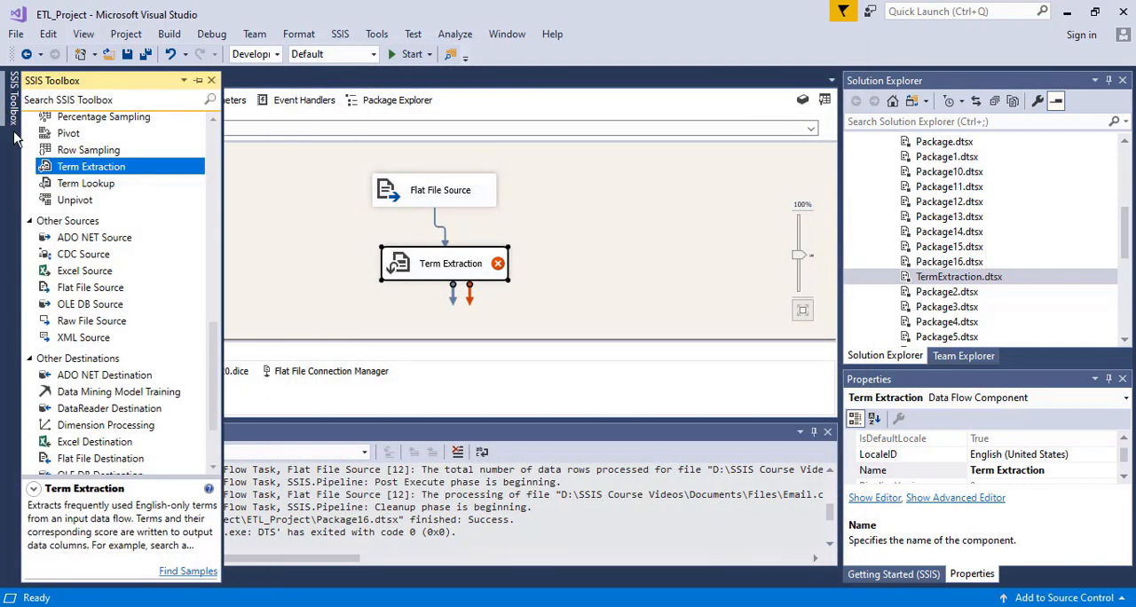
left_click(106, 103)
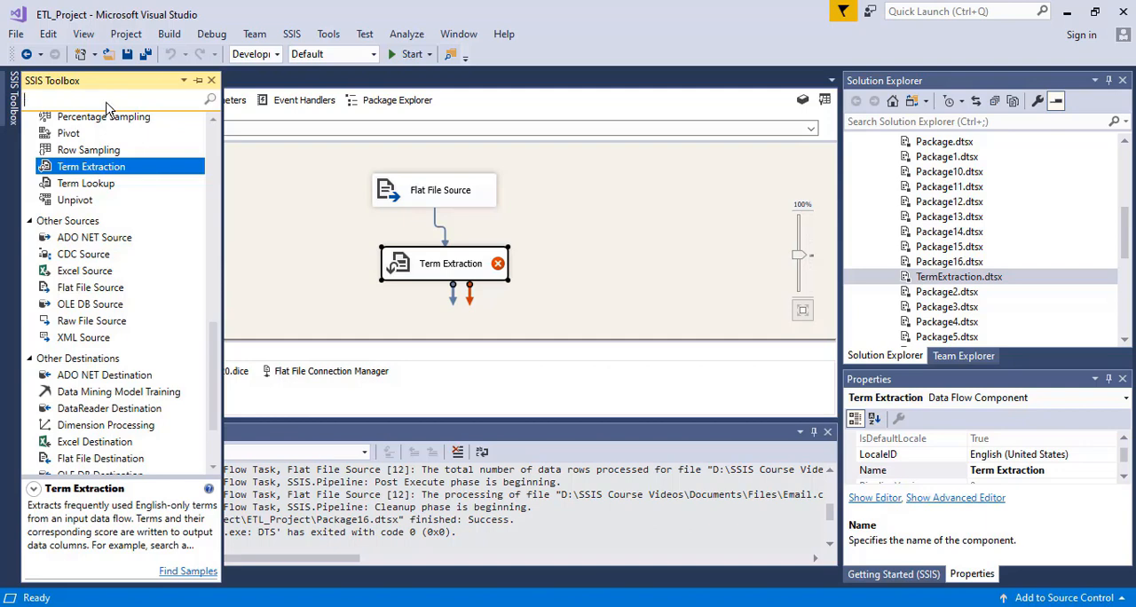
type("con")
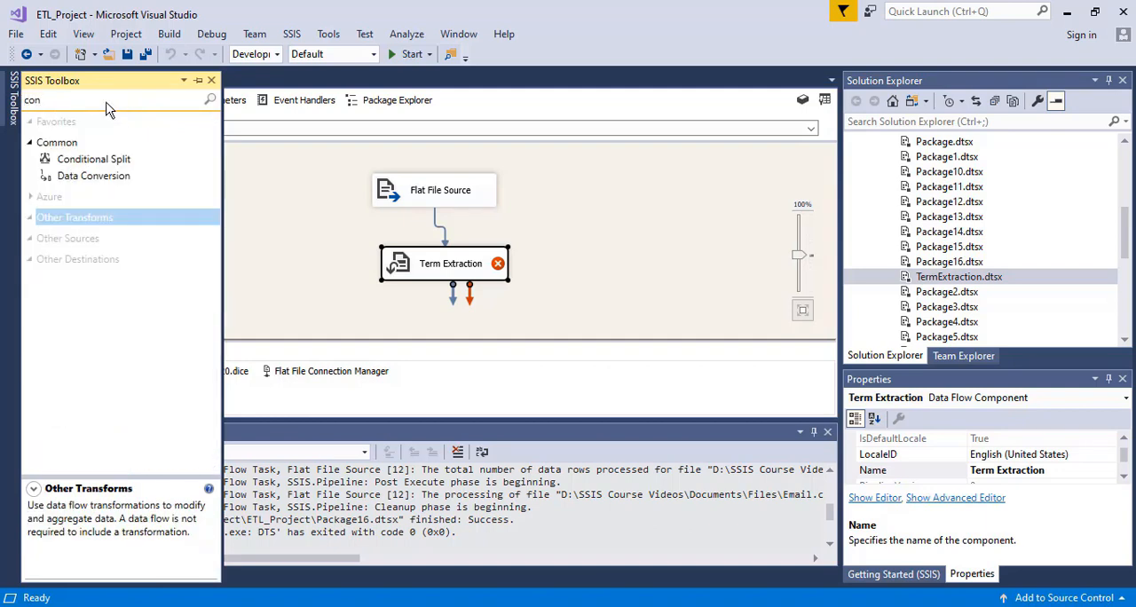
left_click_drag(99, 181, 531, 227)
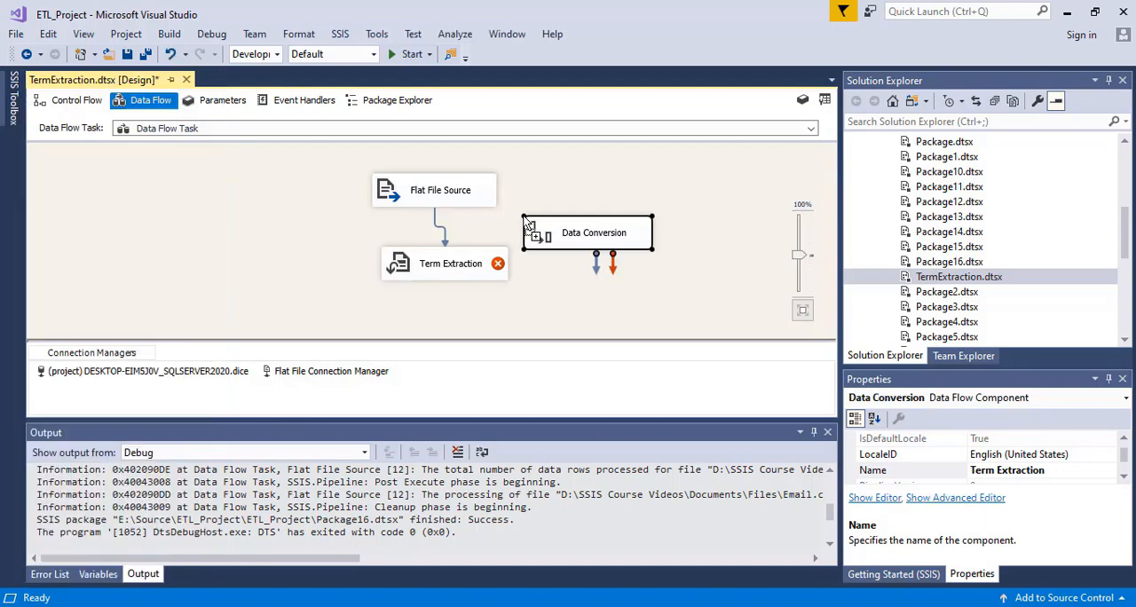
- Delete the data flow path between the Flat File Source and Term Extraction
left_click(449, 239)
left_click(443, 235)
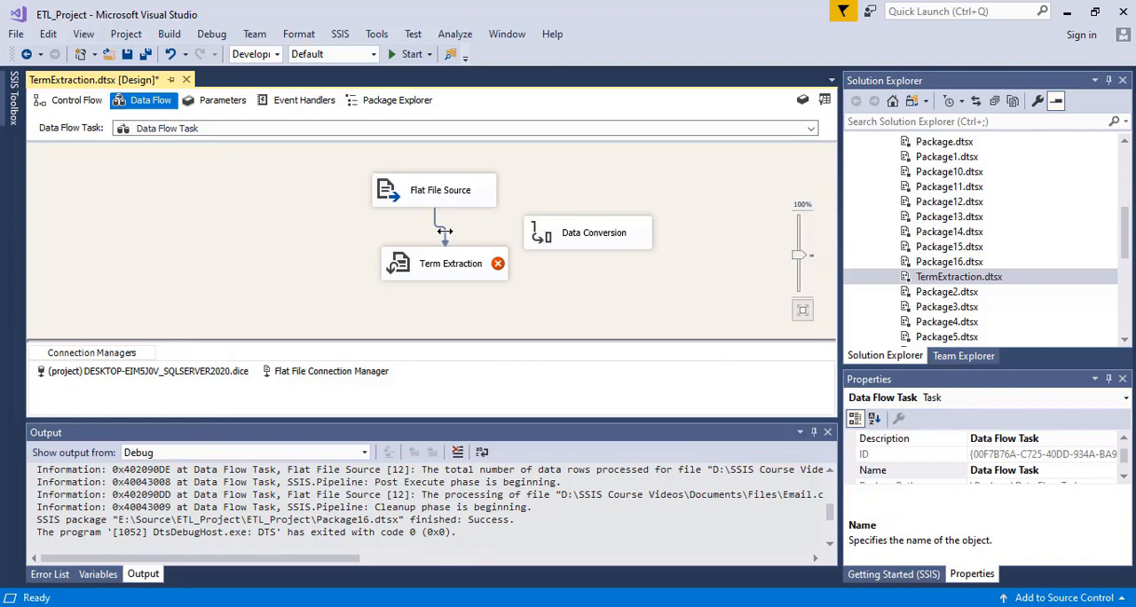
right_click(444, 233)
left_click(490, 395)
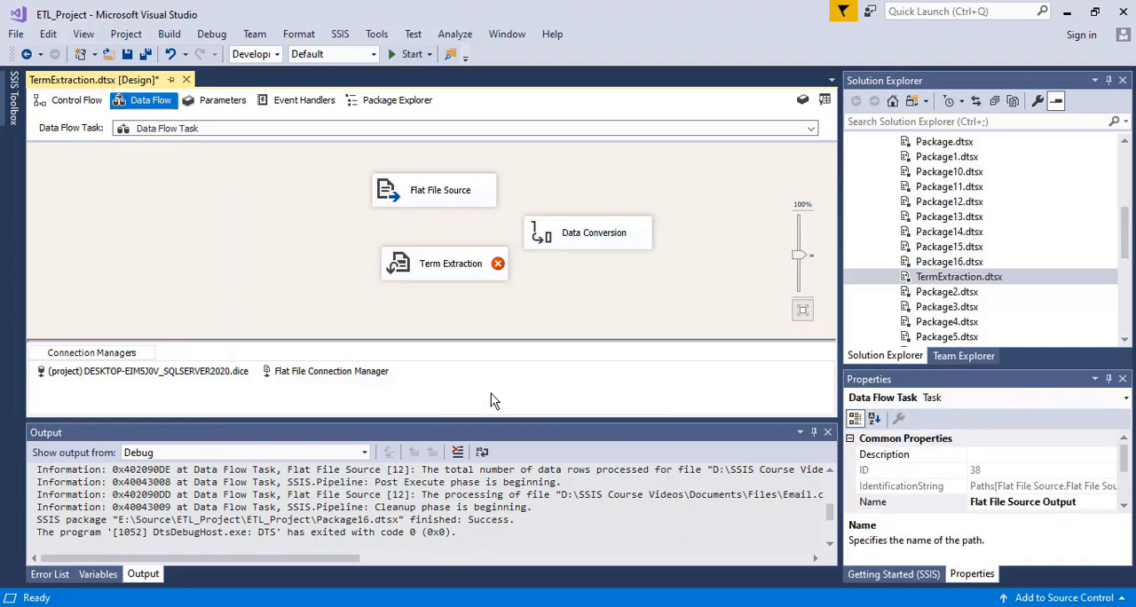
- Arrange Data Conversion between the Flat File Source and Term Extraction, and connect the source's output to Data Conversion
left_click_drag(543, 232, 417, 234)
left_click_drag(428, 270, 435, 300)
left_click_drag(433, 230, 417, 238)
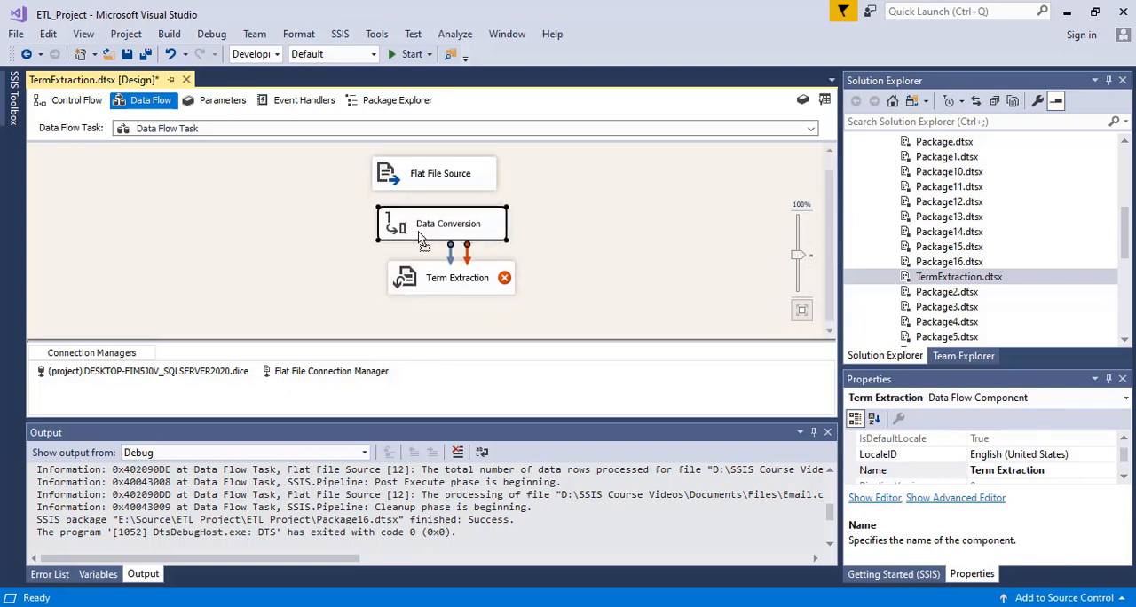
left_click(425, 181)
left_click_drag(442, 201, 440, 229)
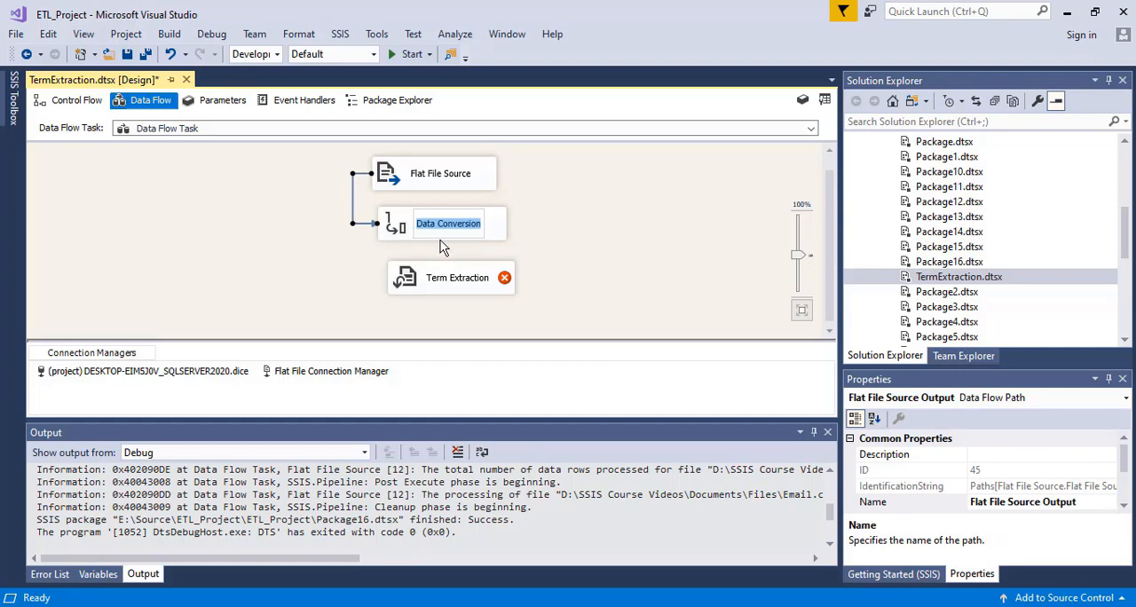
- Connect the Data Conversion output to Term Extraction and shift Term Extraction slightly down in the data flow
left_click(402, 233)
left_click_drag(457, 277, 407, 292)
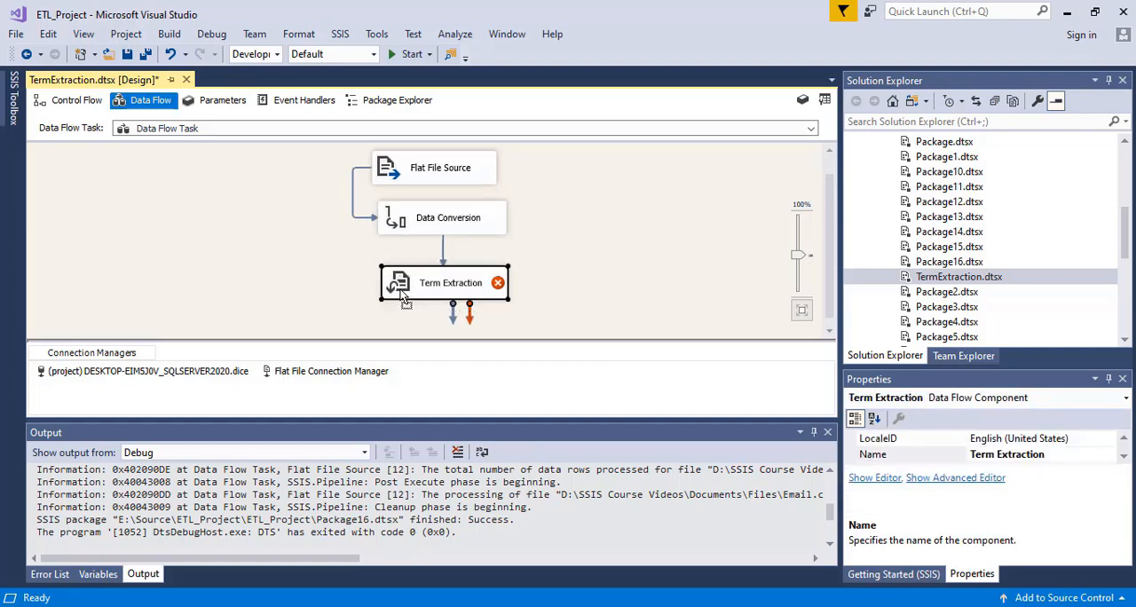
- Configure Data Conversion to convert the Email column to Unicode text stream with the output alias Copy of Email
double_click(421, 229)
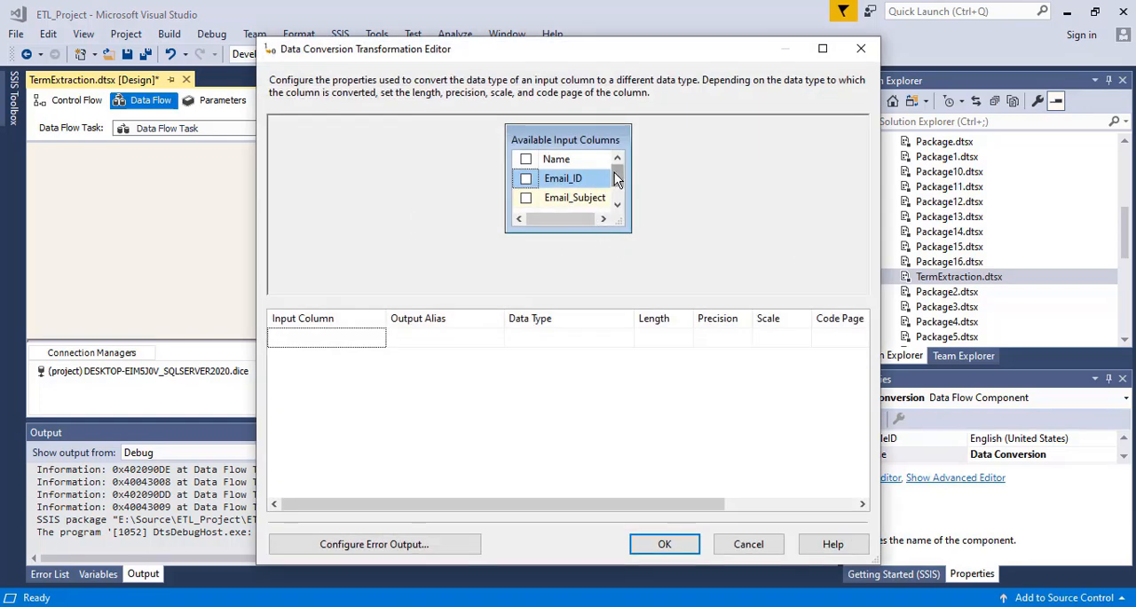
scroll(615, 172, "down", 1)
left_click(526, 198)
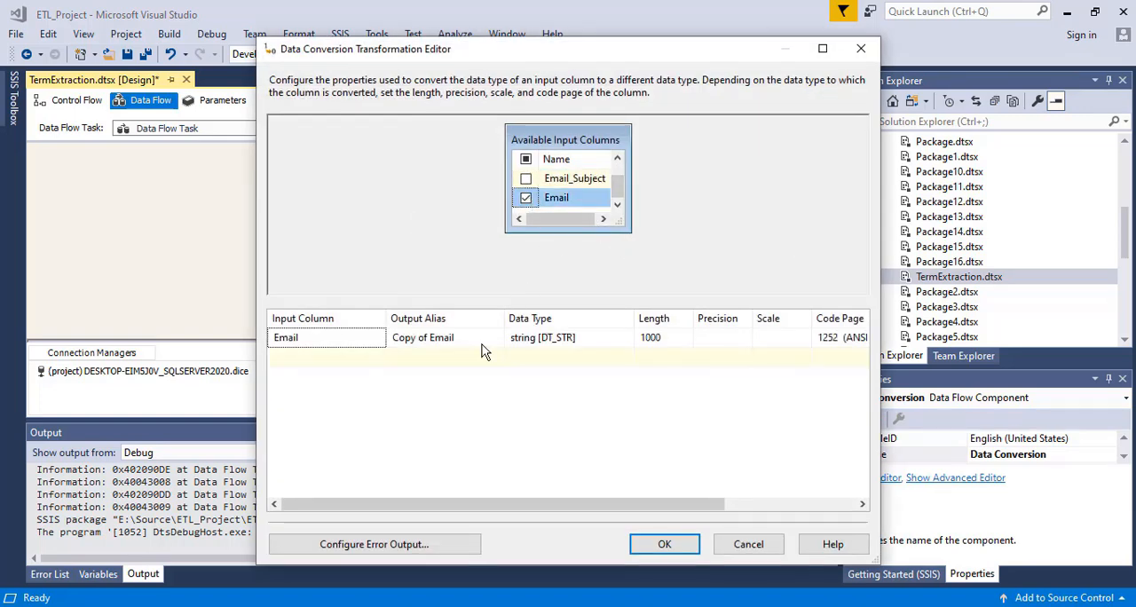
left_click(590, 345)
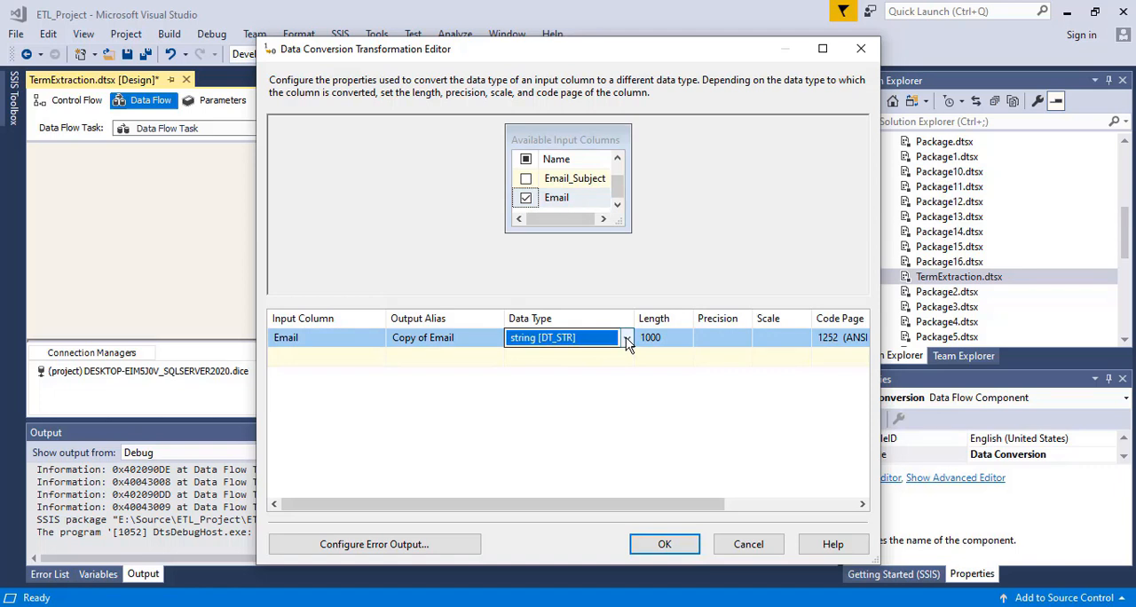
left_click(625, 338)
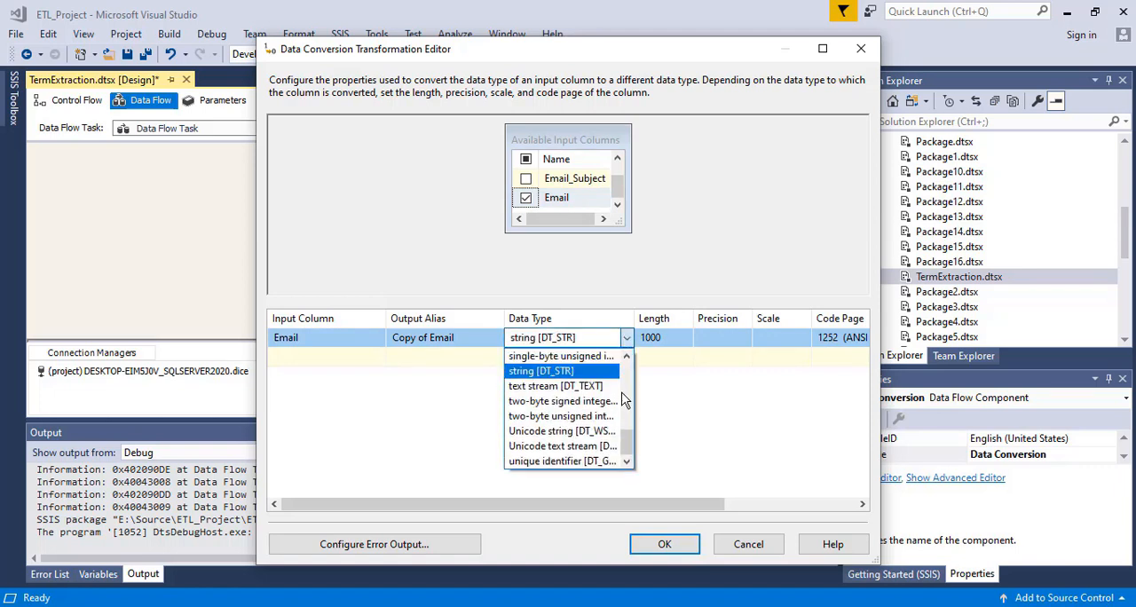
left_click(569, 447)
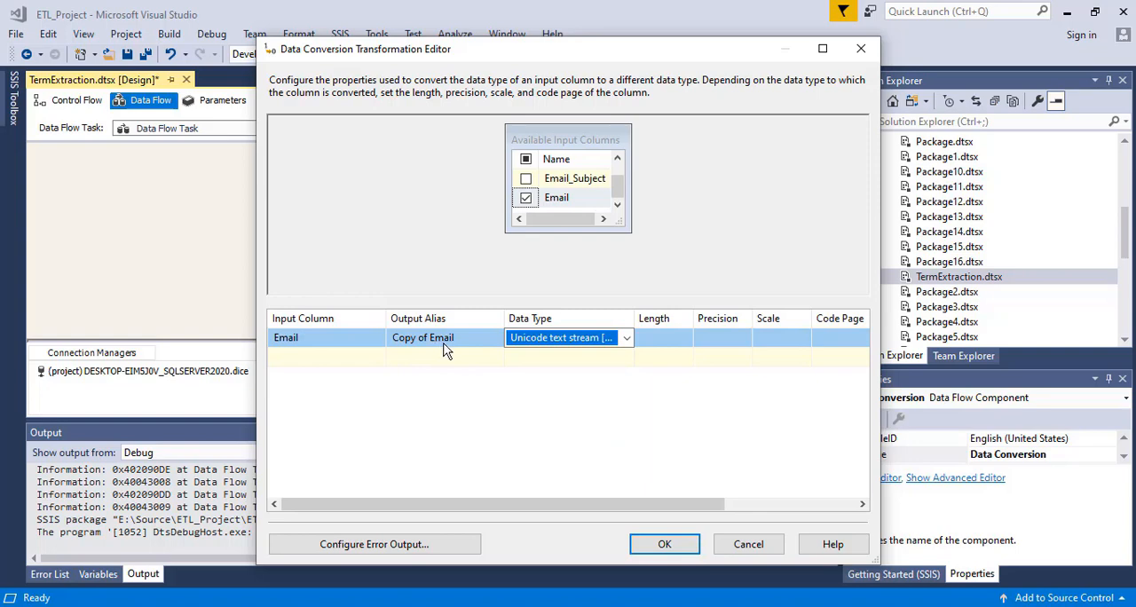
left_click(664, 549)
- Line up Data Conversion and Term Extraction in a straight column below the Flat File Source
left_click_drag(428, 285, 421, 302)
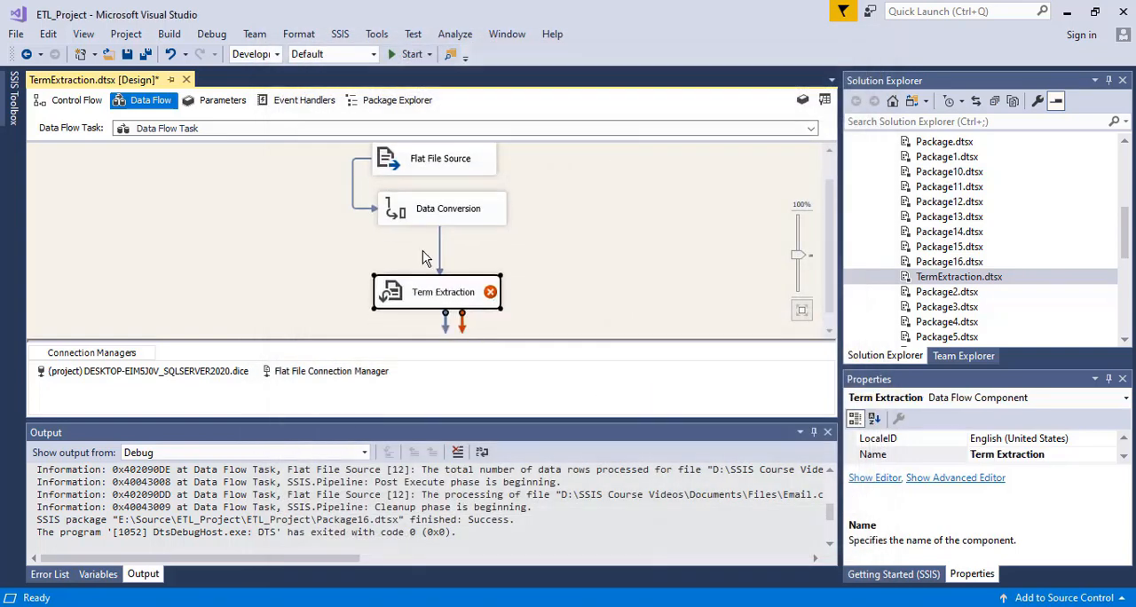
left_click_drag(423, 216, 417, 231)
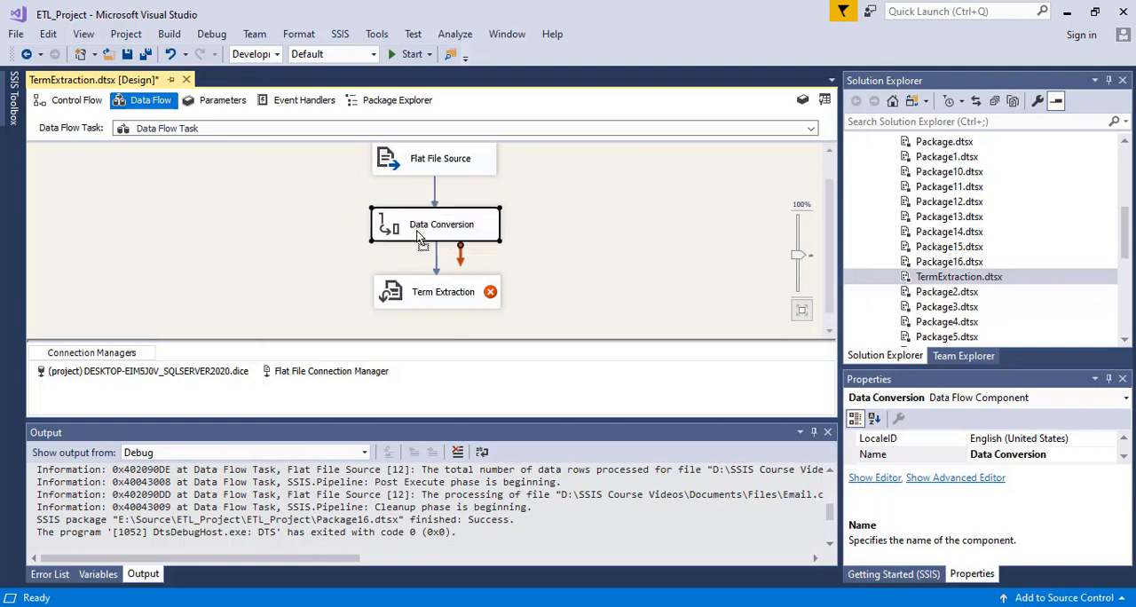
- Open the Term Extraction settings and choose Copy of Email as the input text column
double_click(408, 291)
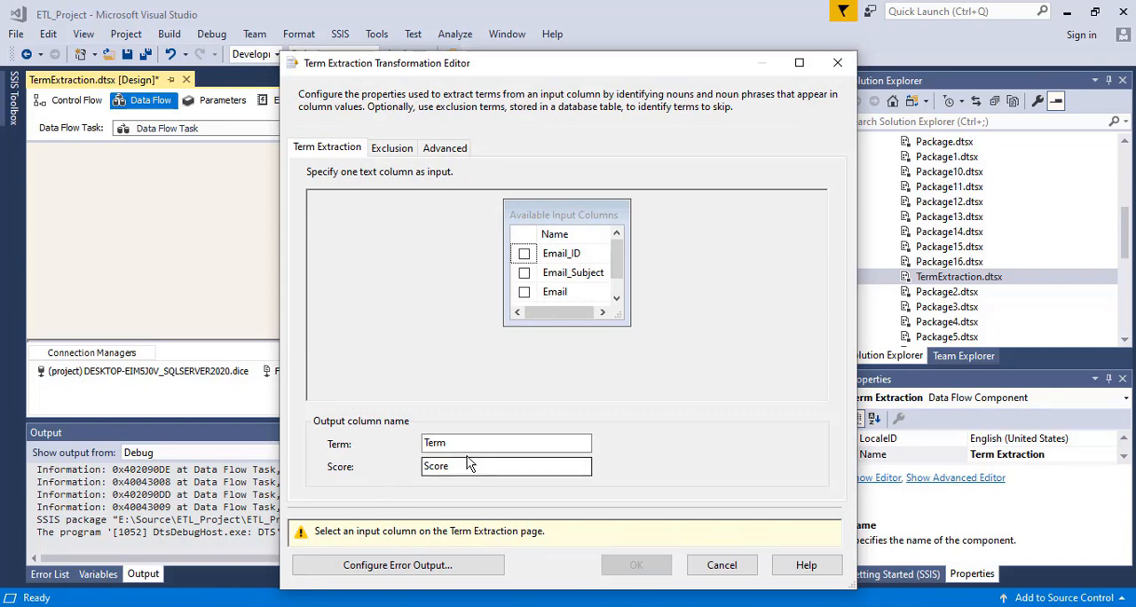
left_click(616, 298)
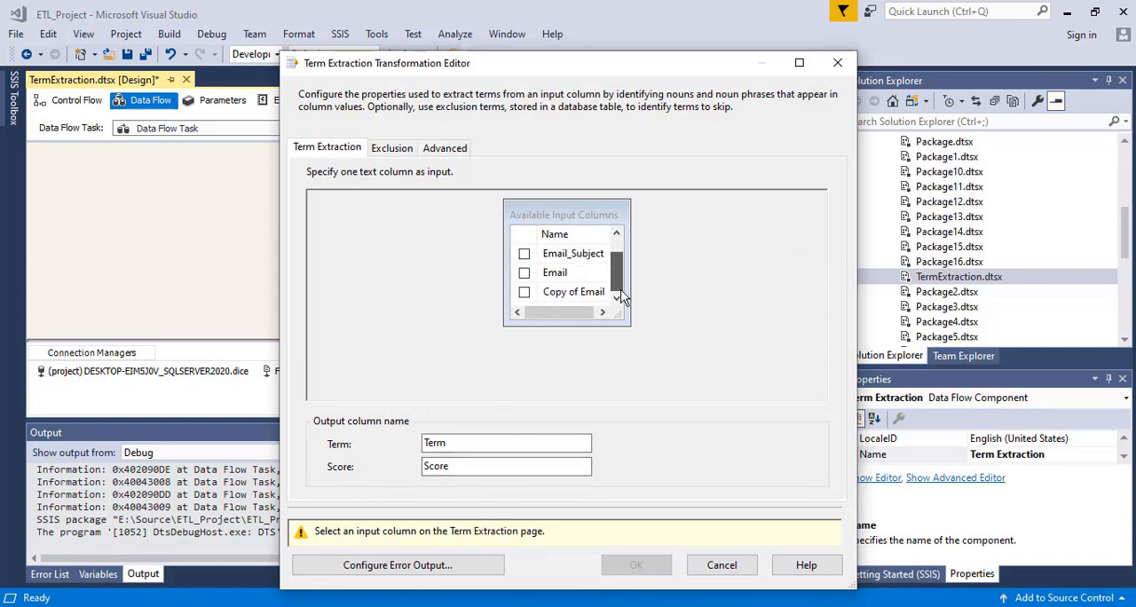
left_click(524, 293)
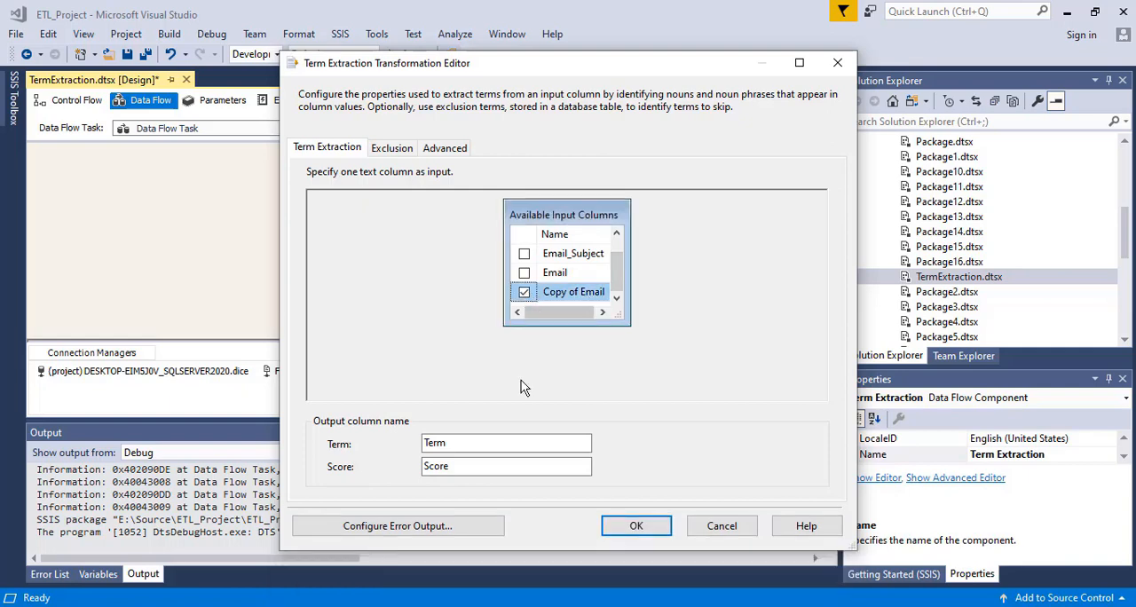
- Configure the Term Extraction error output to Ignore failure on errors
left_click(384, 526)
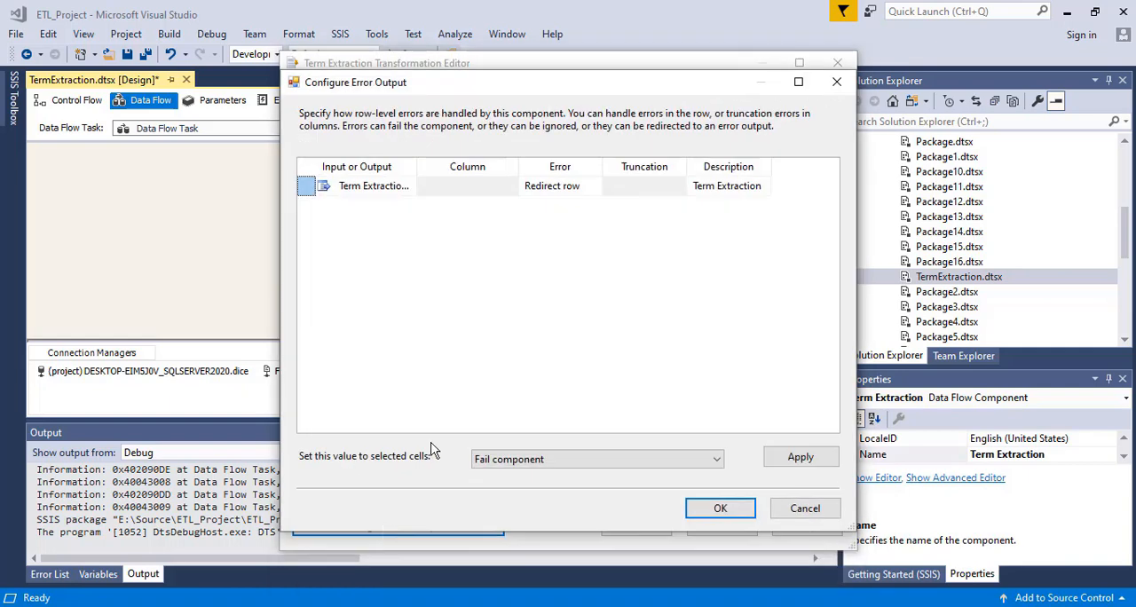
left_click(578, 190)
left_click(572, 194)
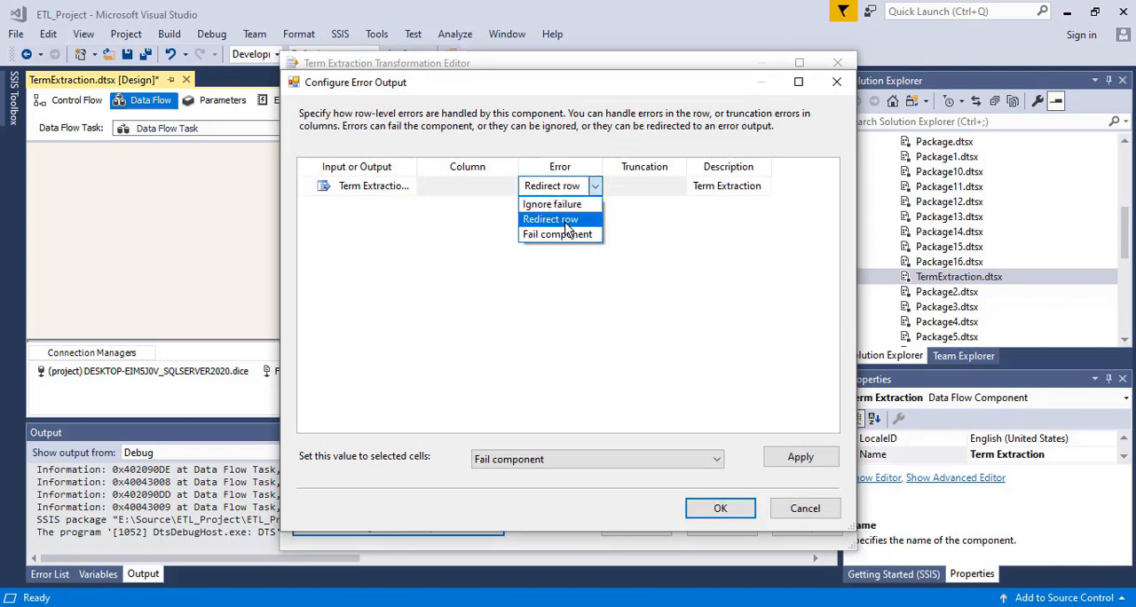
left_click(554, 206)
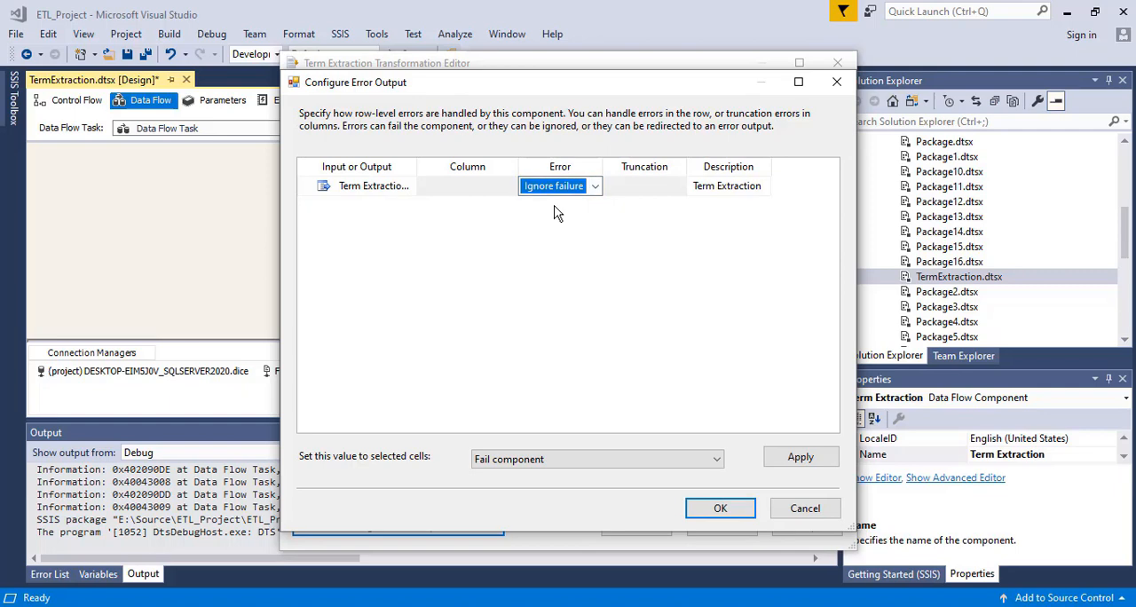
left_click(706, 507)
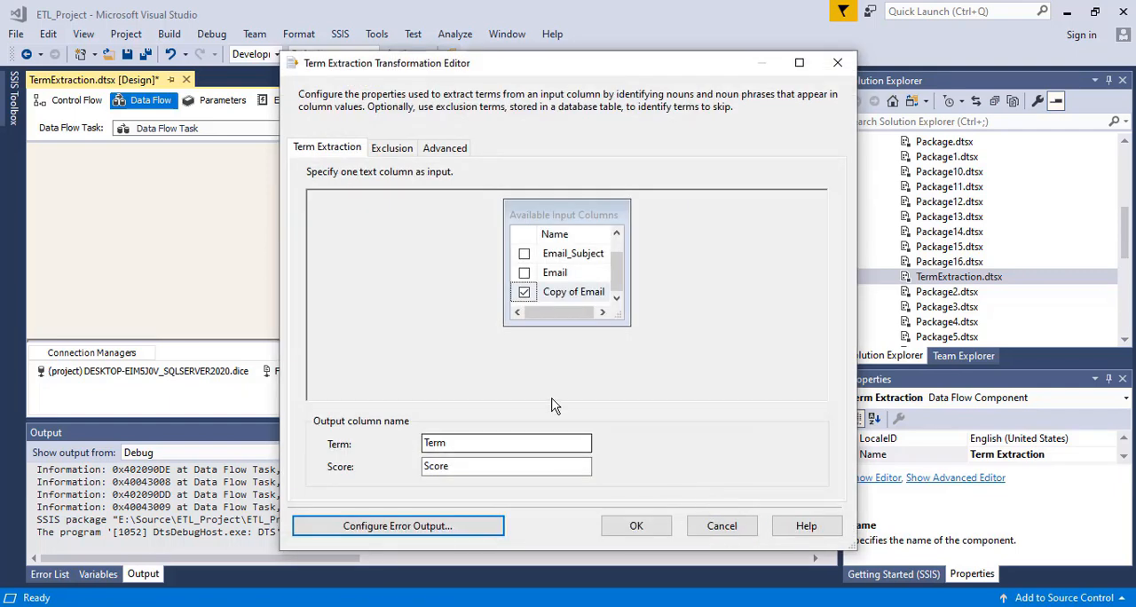
- Review the exclusion options of Term Extraction and set its term type to Noun
left_click(444, 149)
left_click(386, 153)
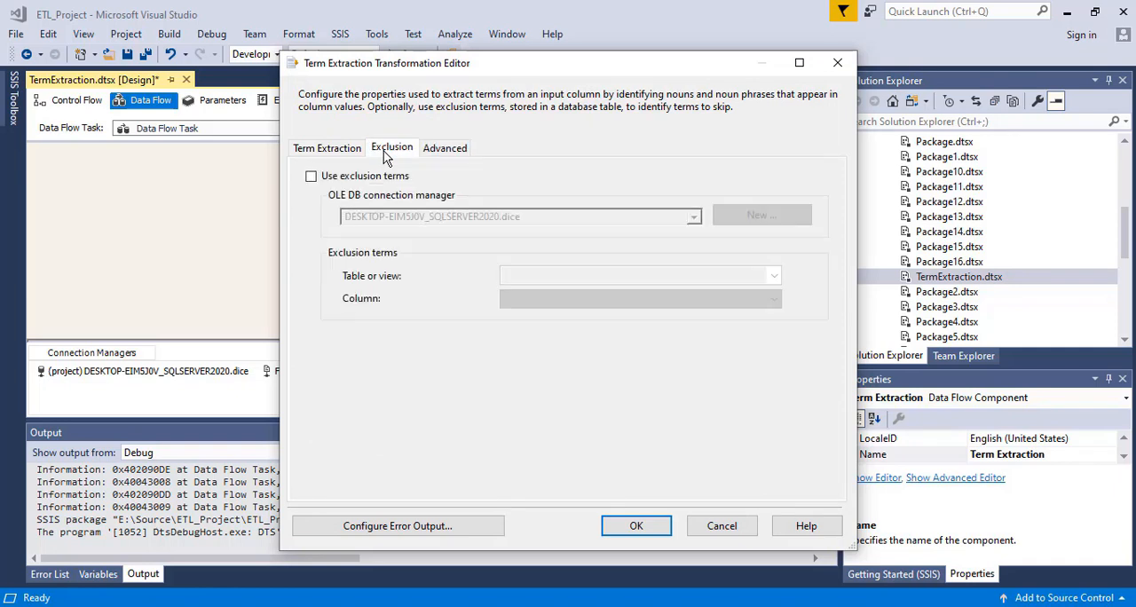
left_click(439, 153)
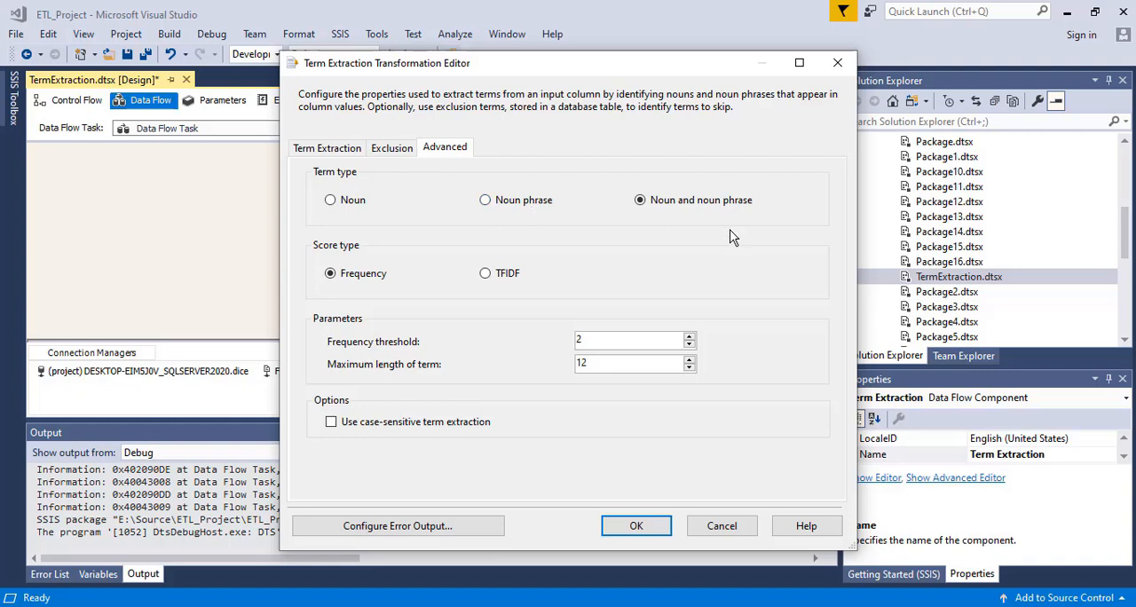
left_click(330, 201)
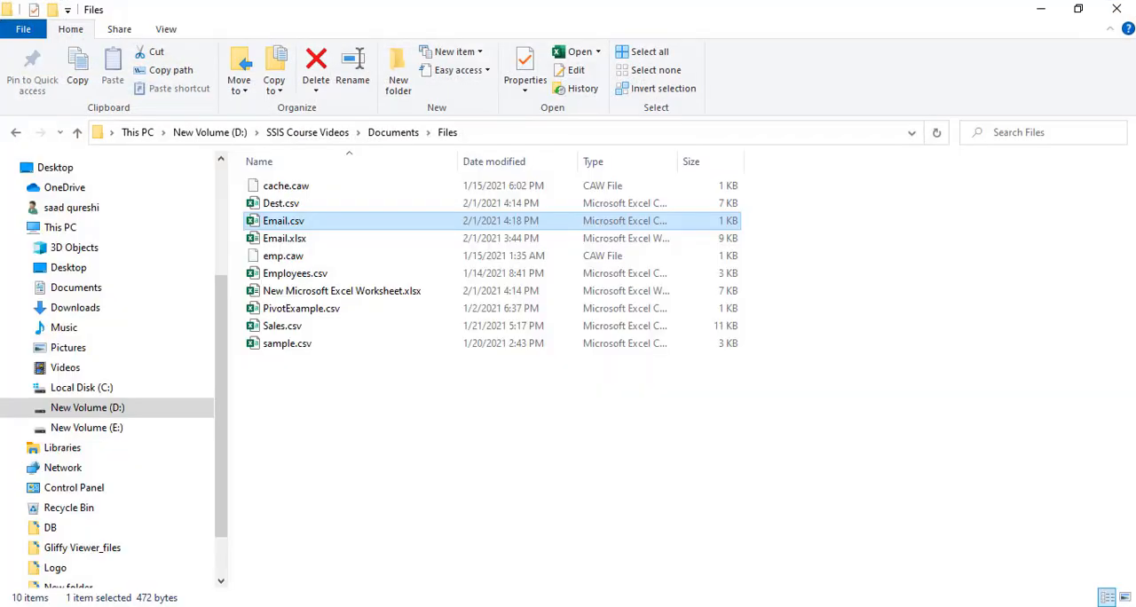
- Open Email.csv in Excel, widen the Email column to read the message texts, and close the file
double_click(279, 228)
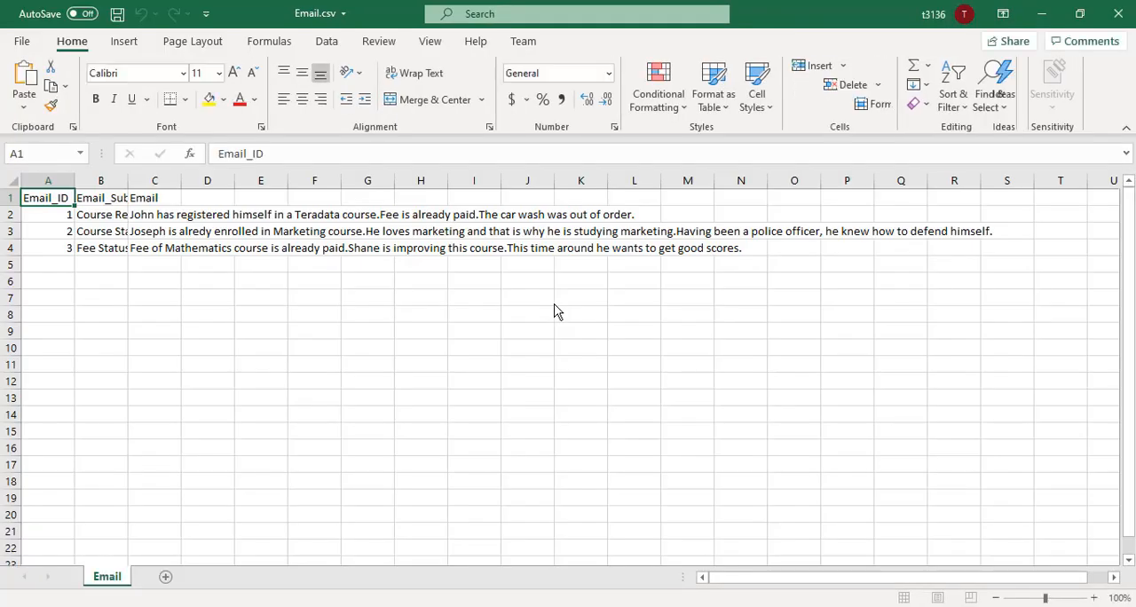
left_click(479, 316)
double_click(185, 184)
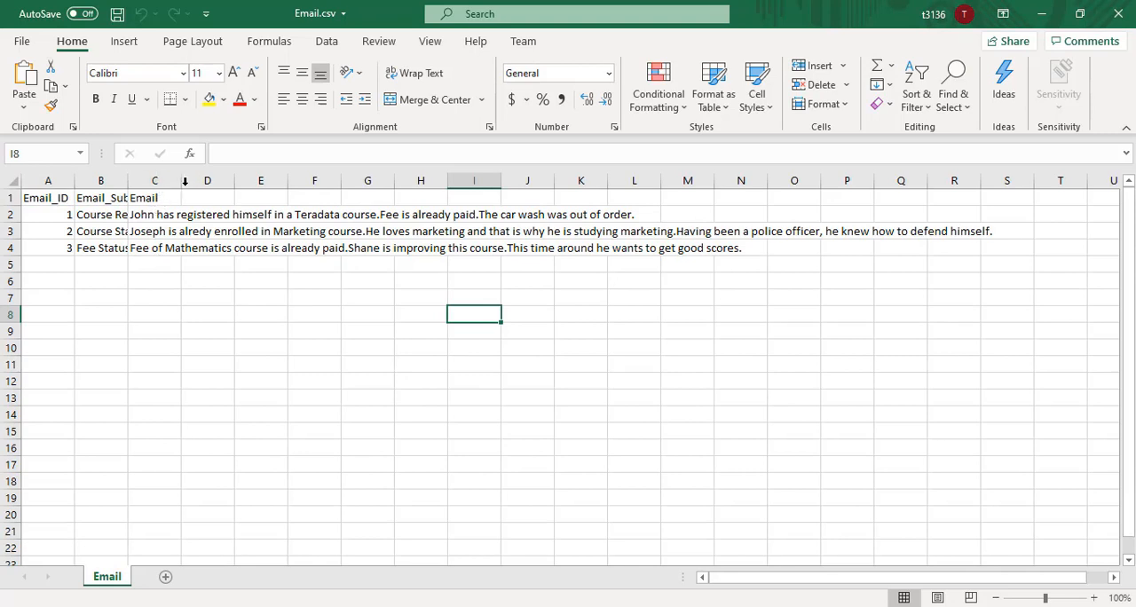
left_click(184, 215)
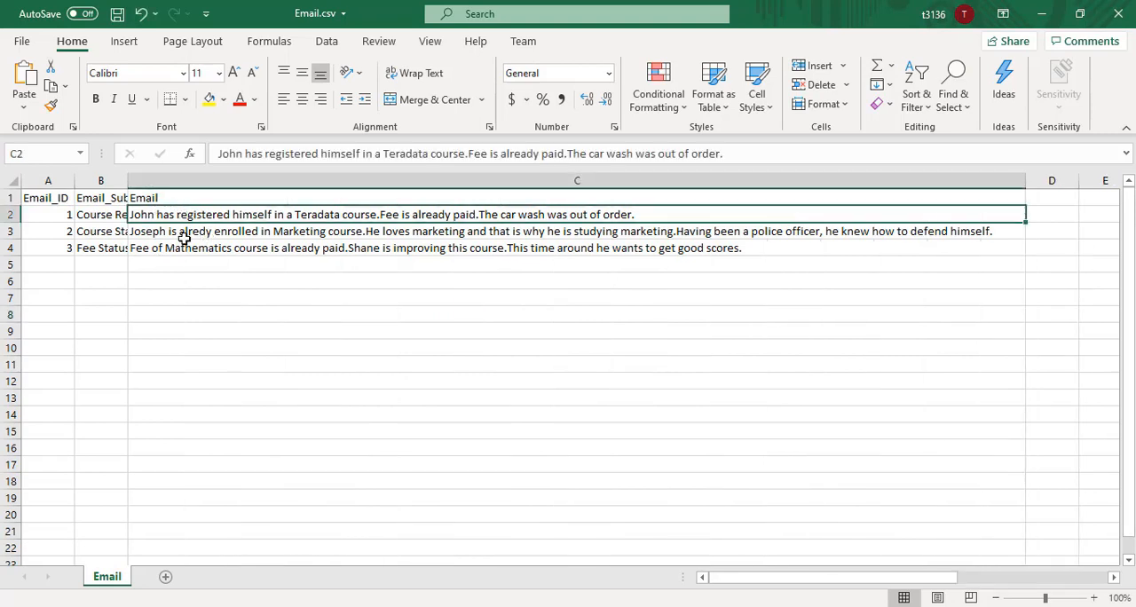
left_click(184, 234)
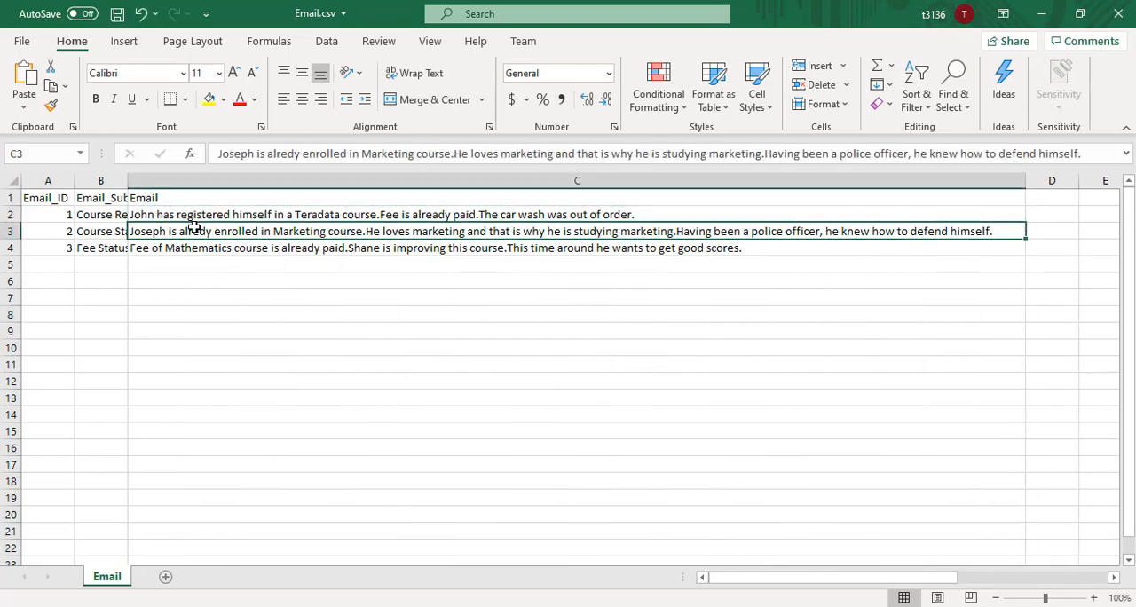
left_click(154, 198)
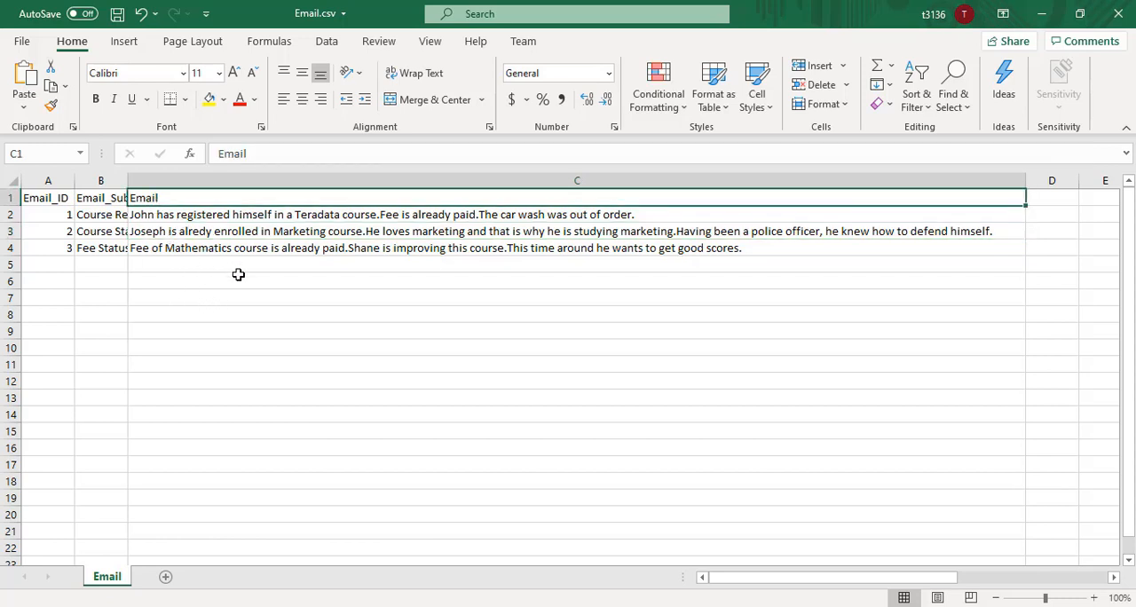
left_click(327, 251)
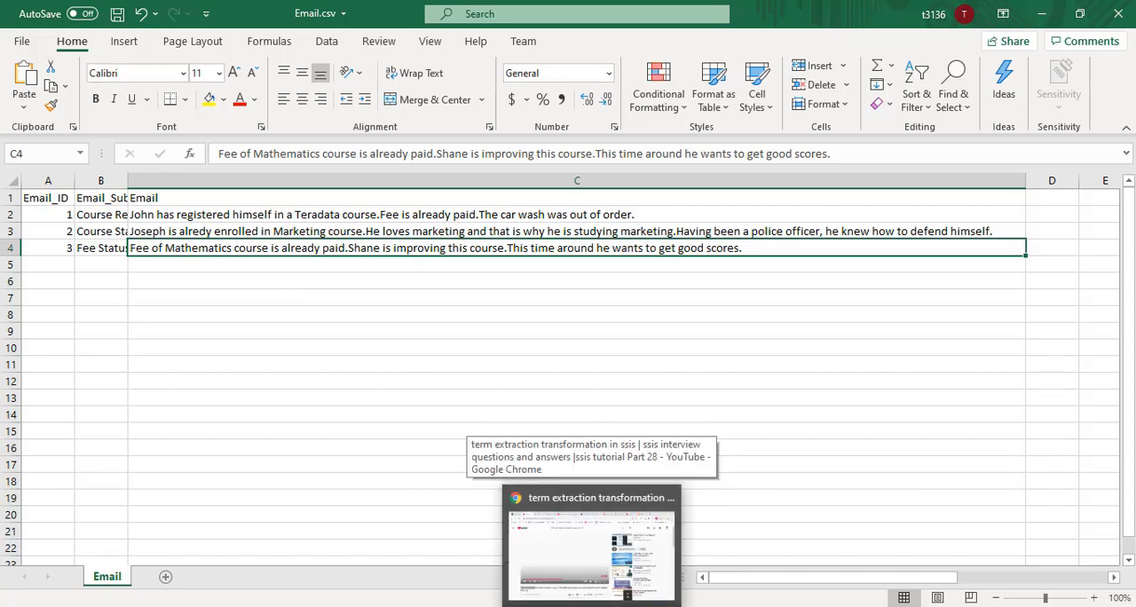
left_click(1119, 13)
left_click(568, 330)
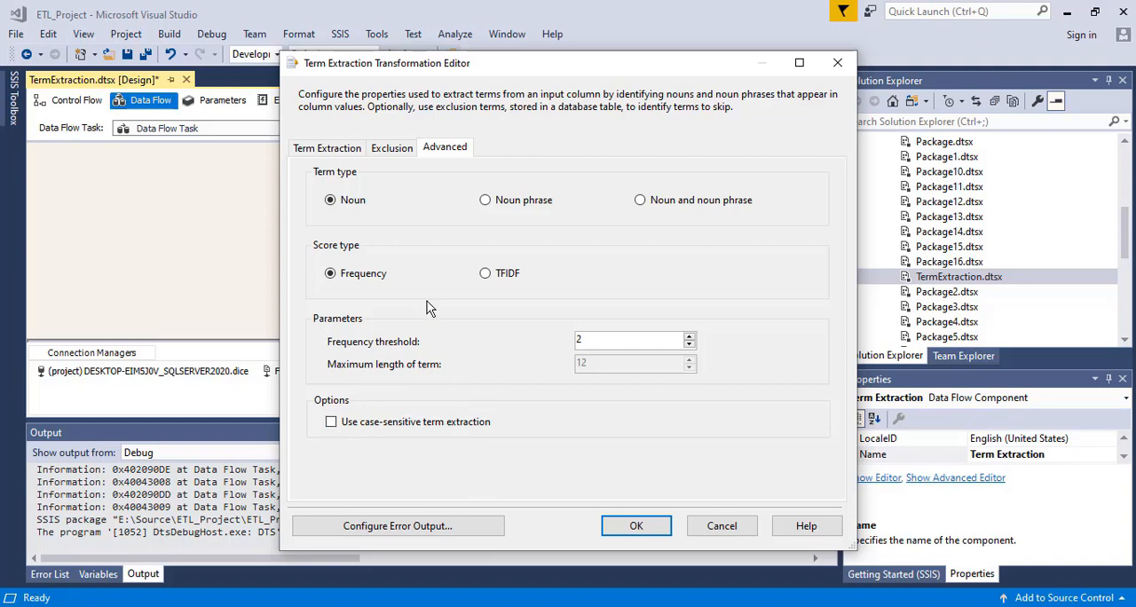
- Recheck the exclusion and advanced options of Term Extraction and accept its settings
left_click(391, 149)
left_click(445, 148)
left_click(621, 527)
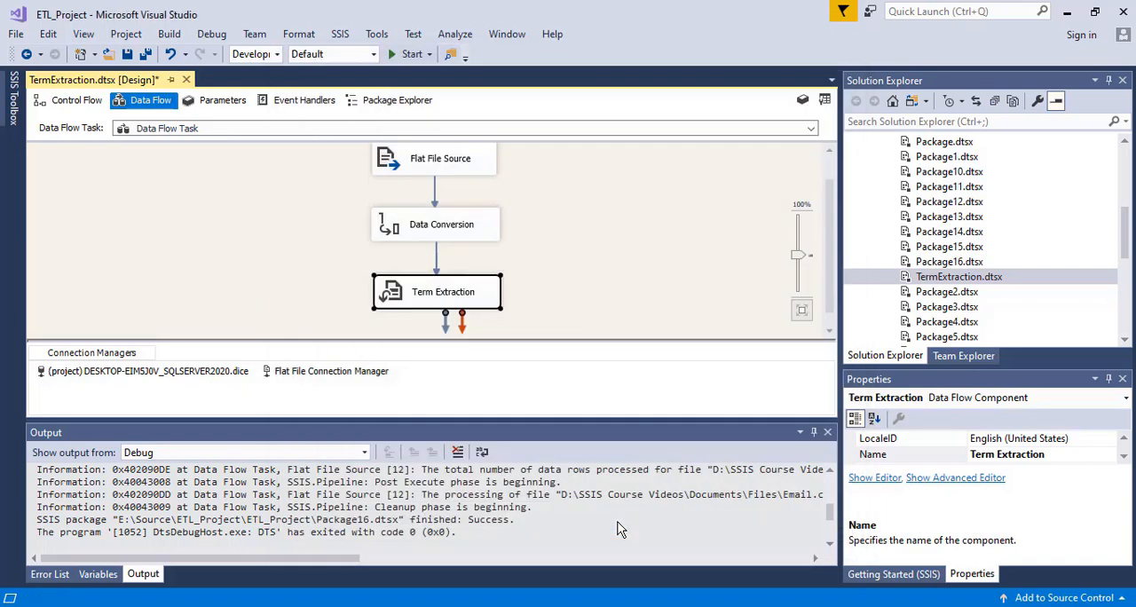
- Search the SSIS components for "mu", add a Multicast below Term Extraction and connect the Term Extraction output to it
left_click(14, 98)
key("BackSpace")
key("BackSpace")
key("BackSpace")
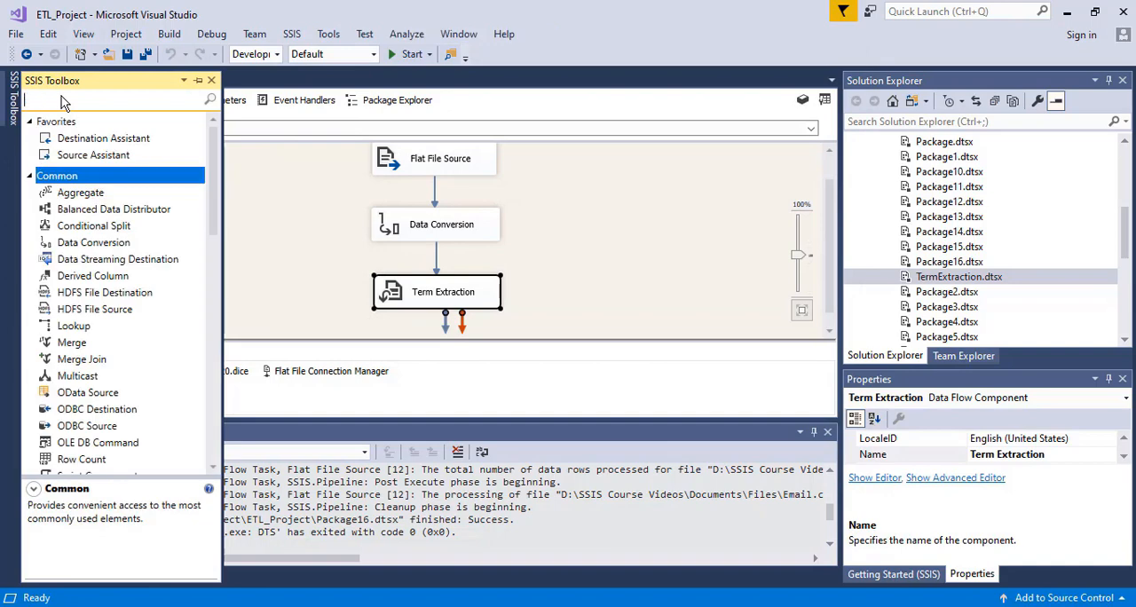
type("mu")
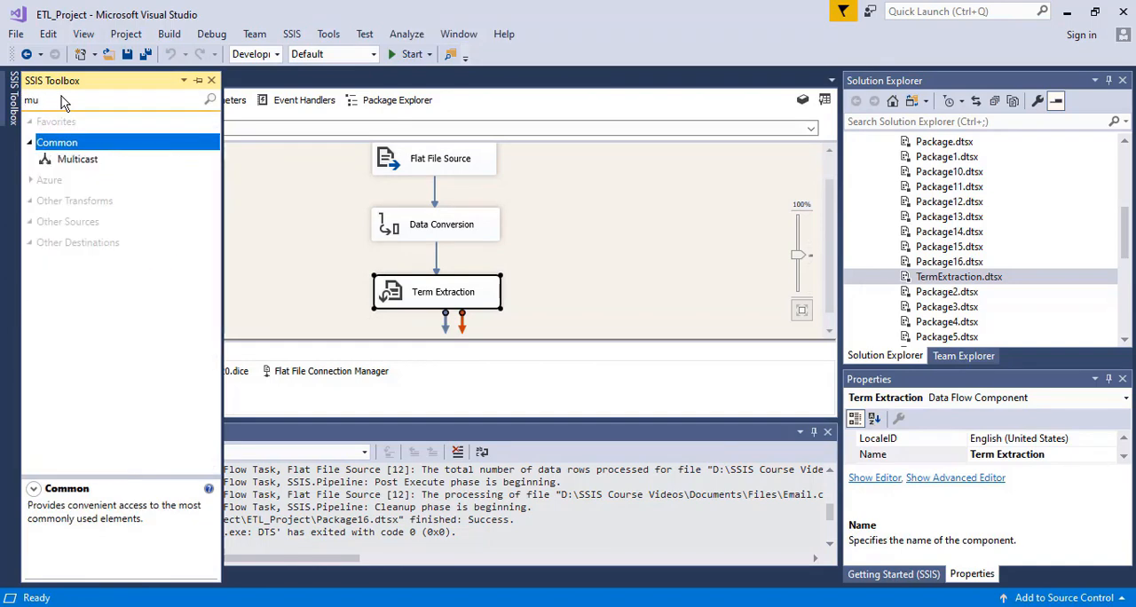
left_click(80, 165)
left_click_drag(635, 265, 448, 311)
left_click(435, 260)
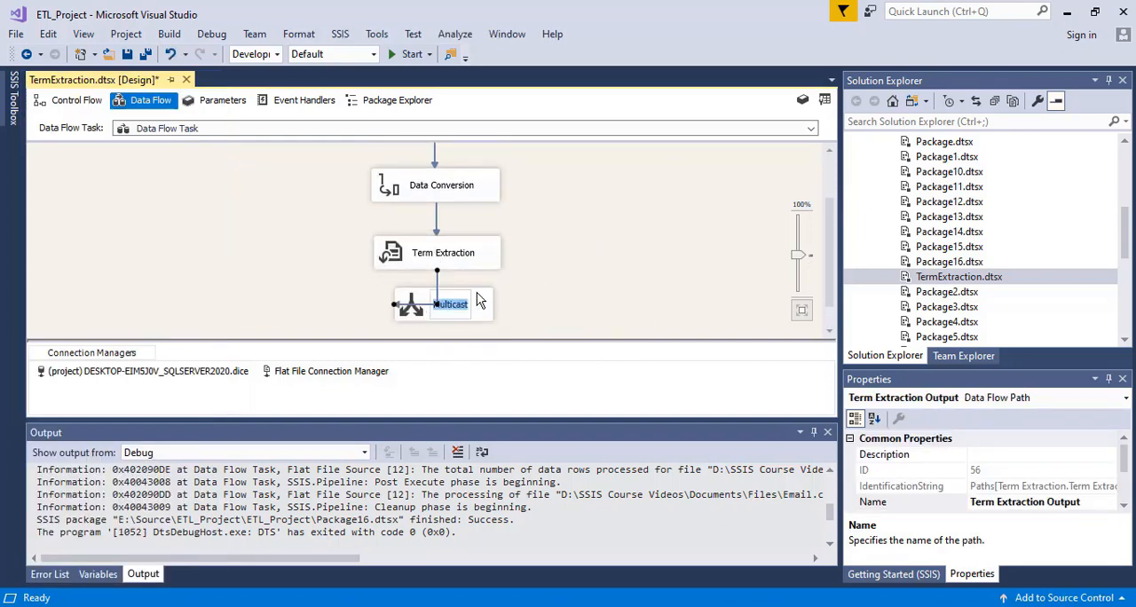
left_click(476, 304)
- Reopen the Term Extraction settings and review its term type, score type and frequency threshold
left_click(413, 242)
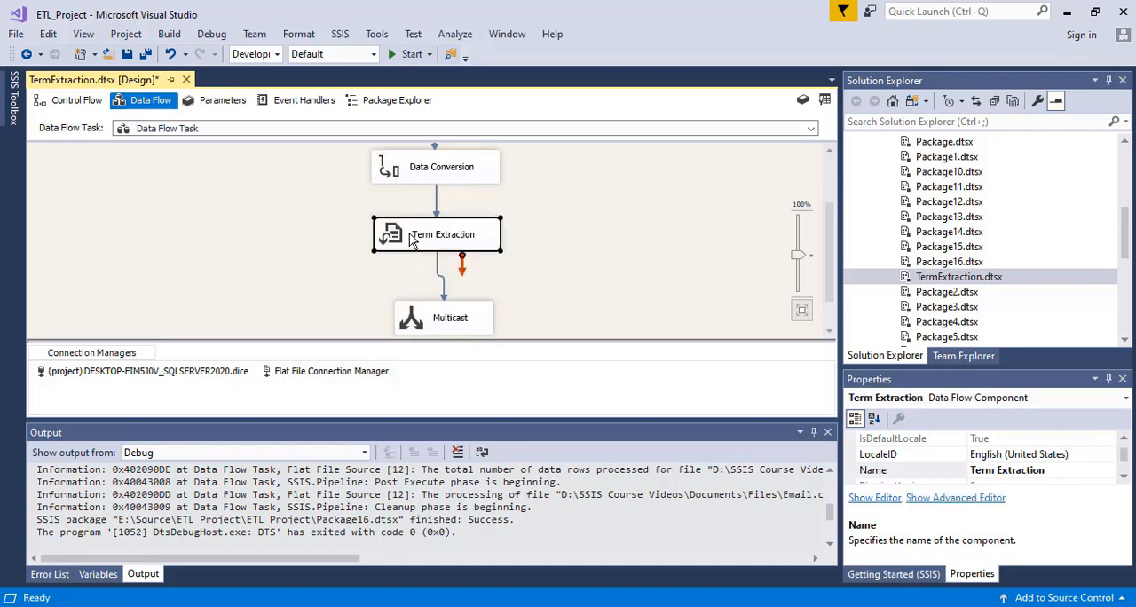
double_click(411, 242)
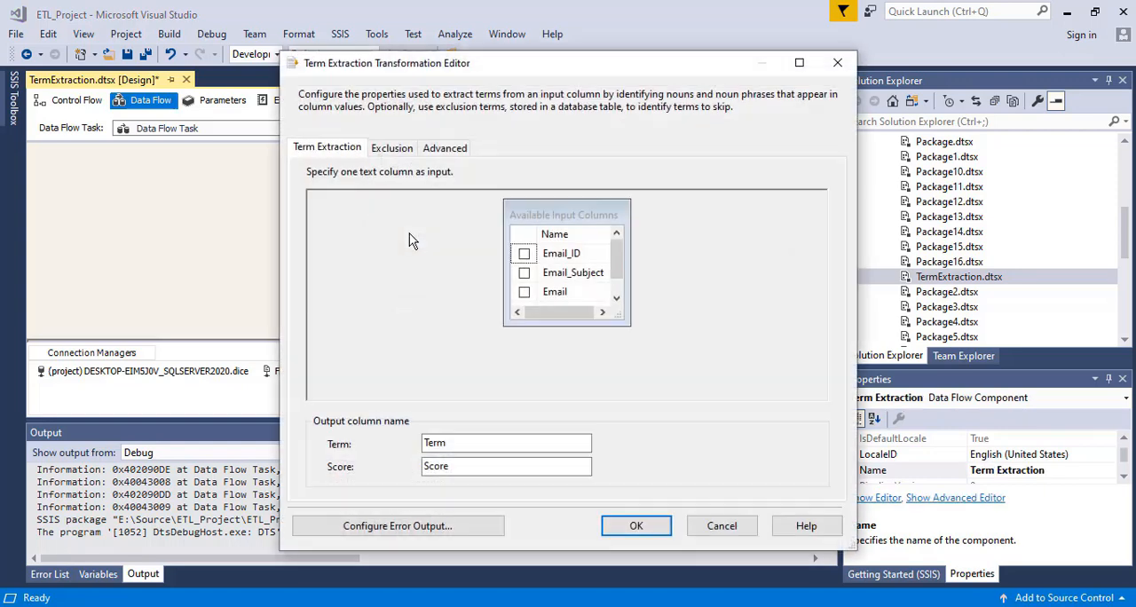
left_click(447, 147)
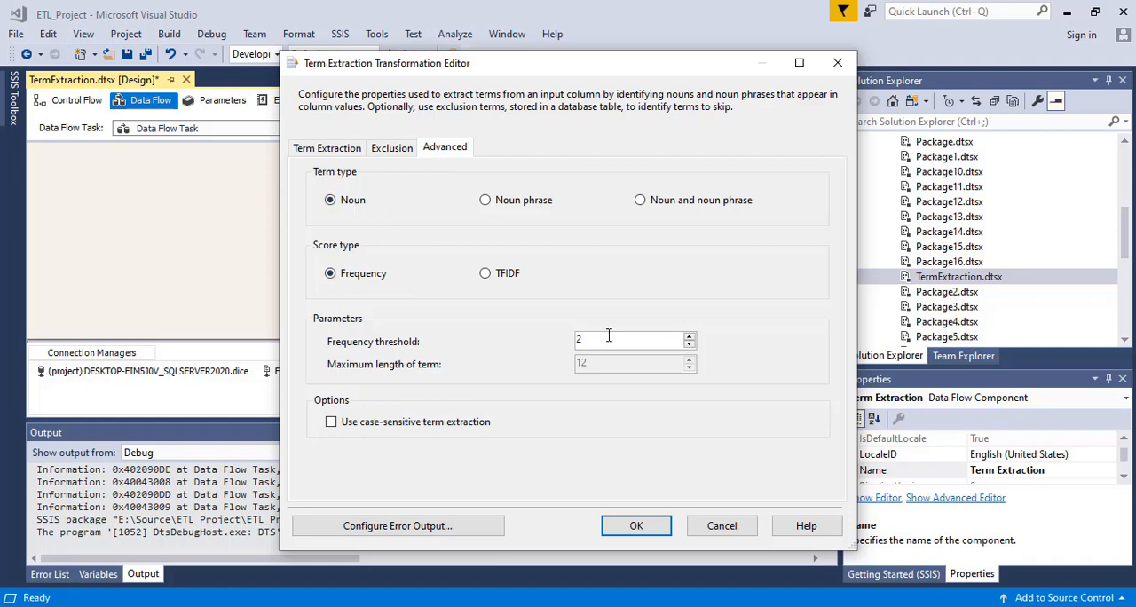
left_click(654, 528)
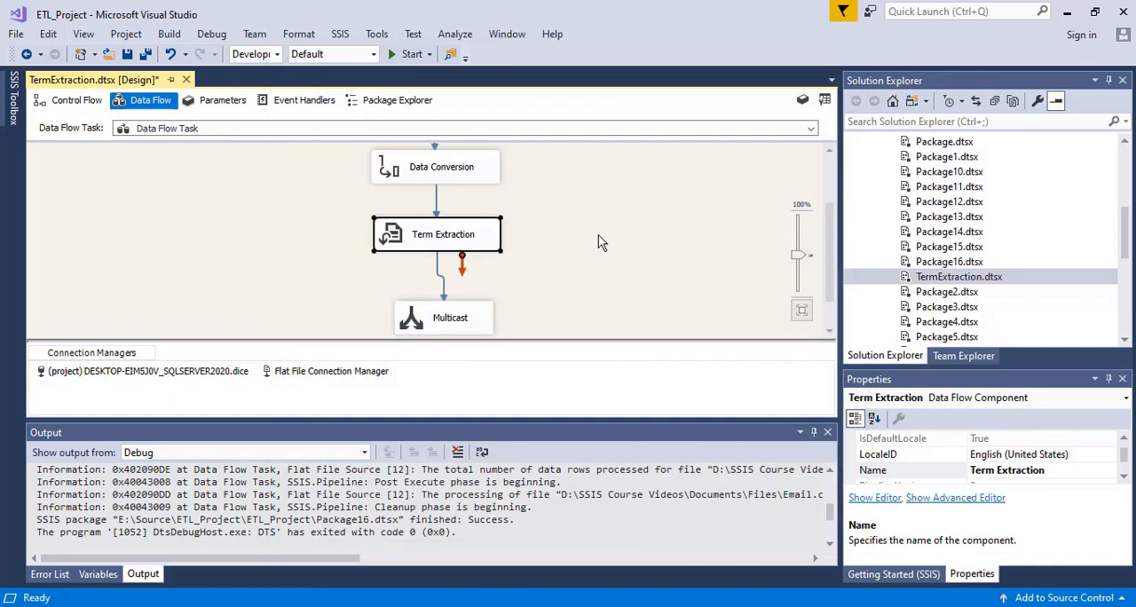
- Enable a data viewer on the path between Term Extraction and Multicast
left_click(600, 233)
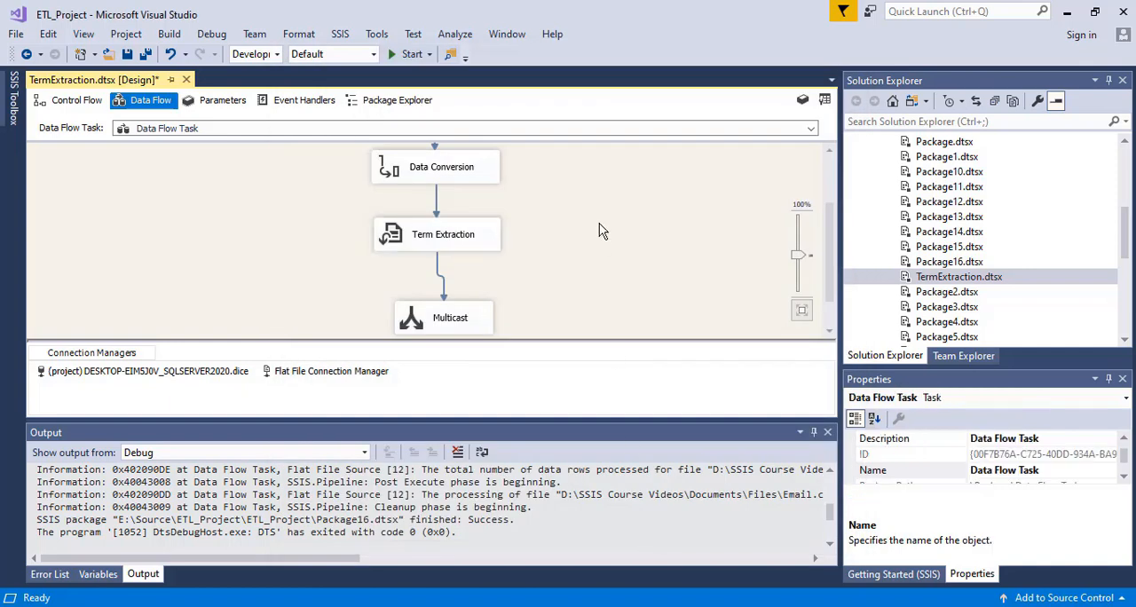
right_click(440, 276)
left_click(491, 326)
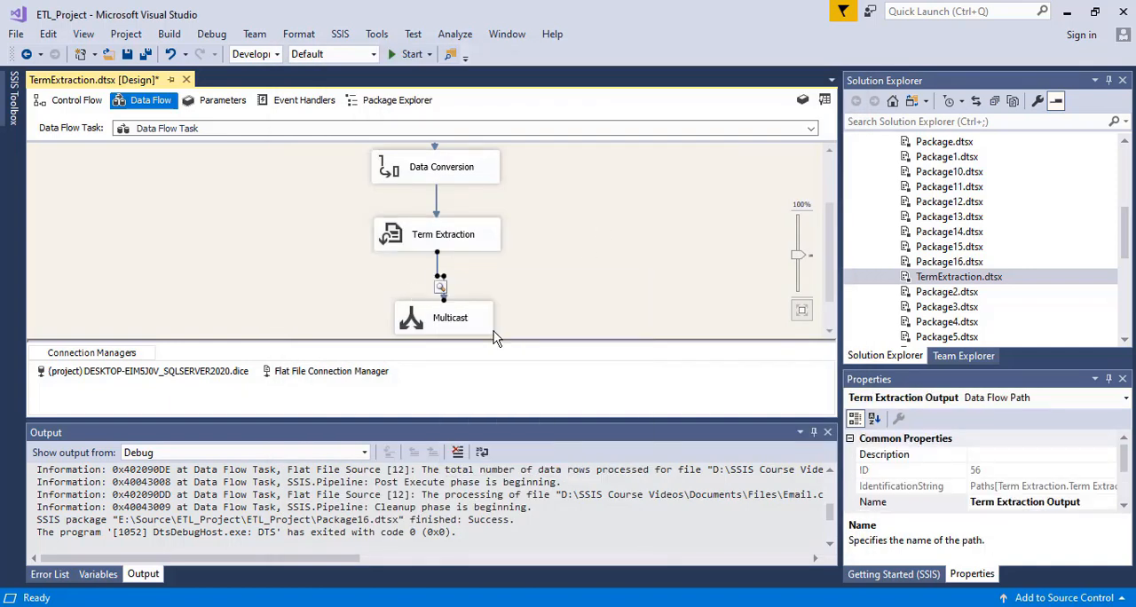
left_click(336, 264)
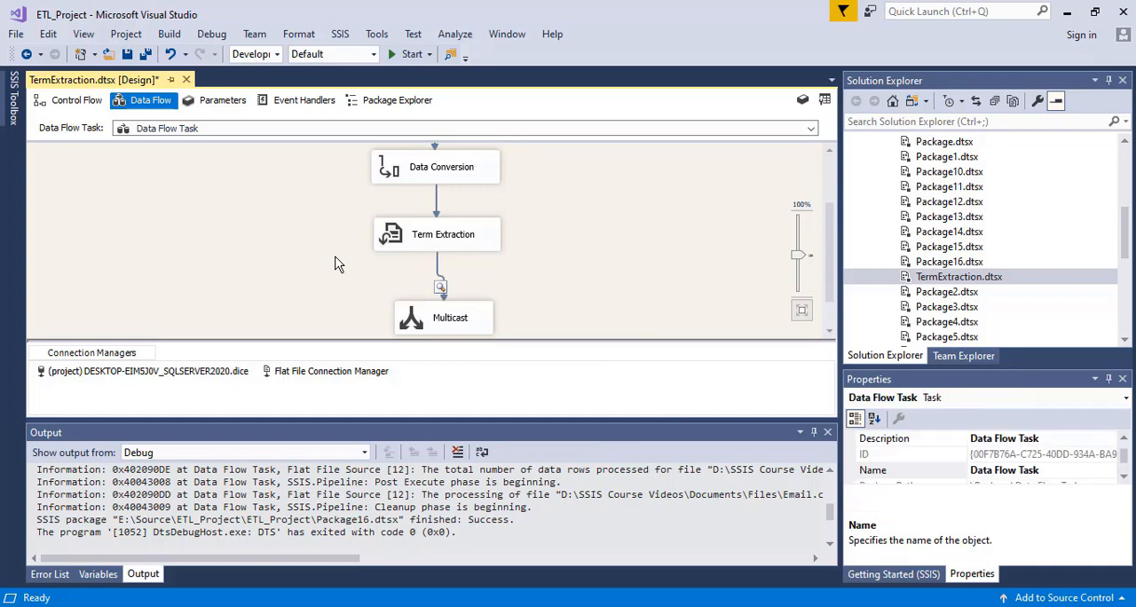
- Run the package, inspect the extracted terms and scores in the data viewer, and return to design mode
left_click(401, 54)
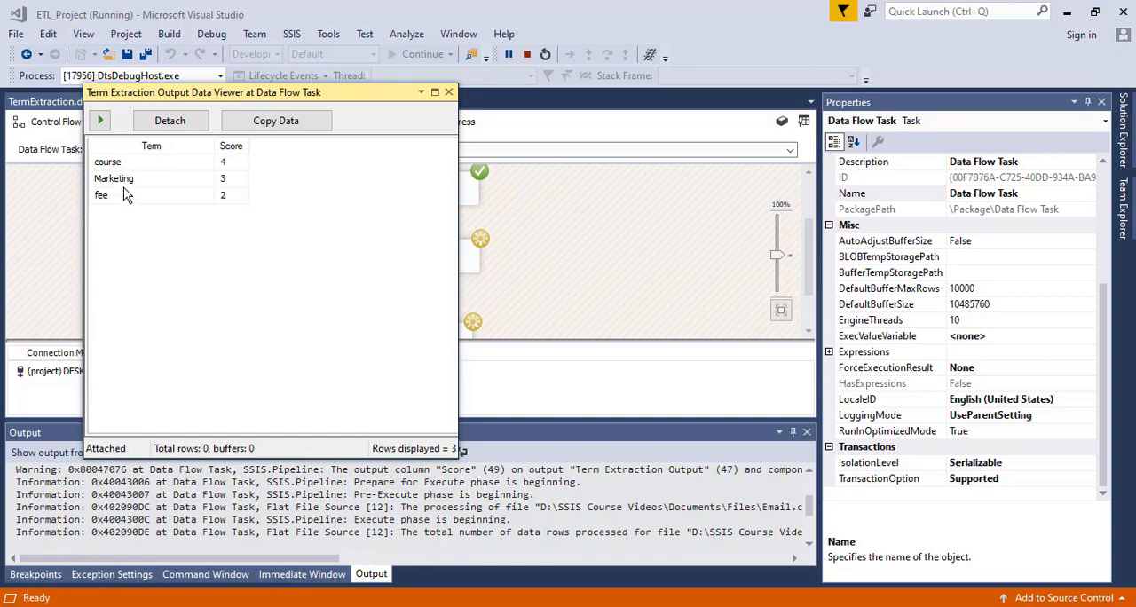
left_click(234, 178)
left_click(231, 184)
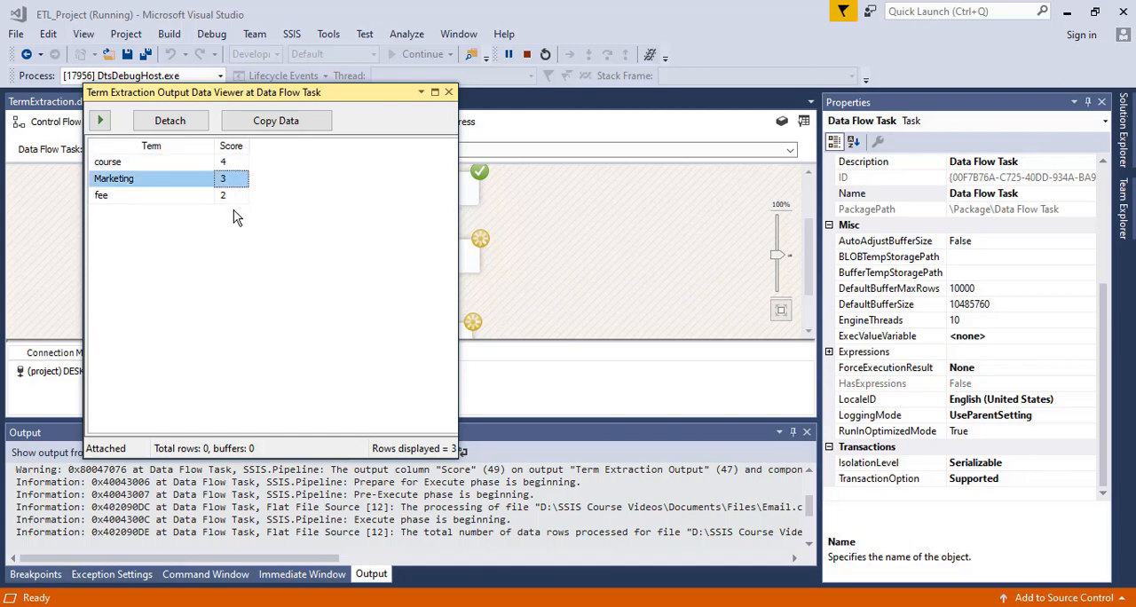
left_click(232, 197)
left_click(448, 92)
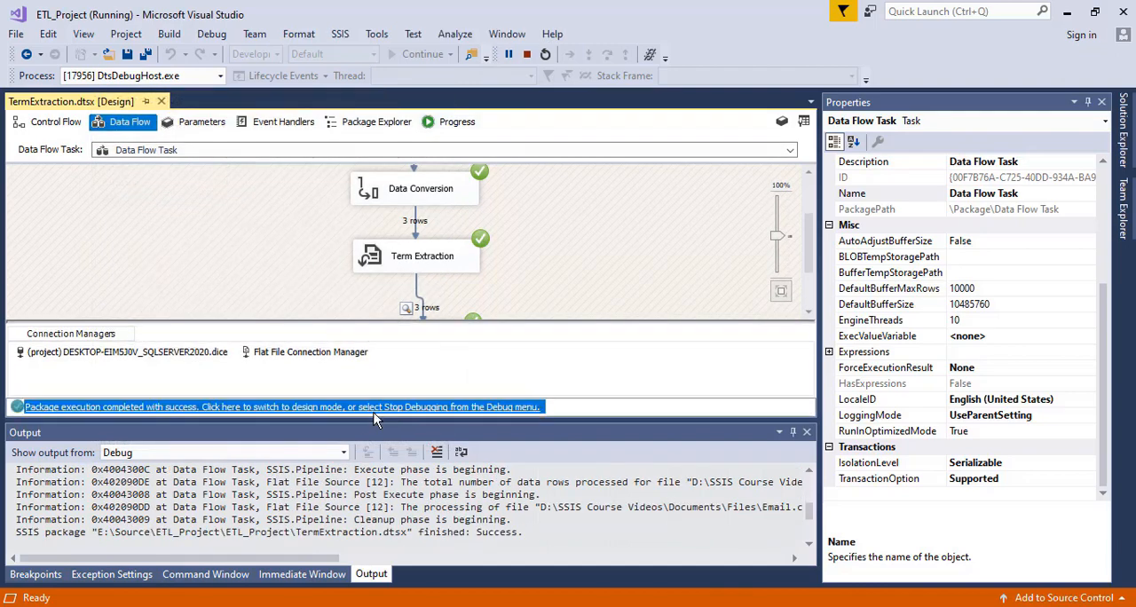
left_click(374, 412)
- Set the Term Extraction frequency threshold to 4 and accept the settings
left_click(417, 244)
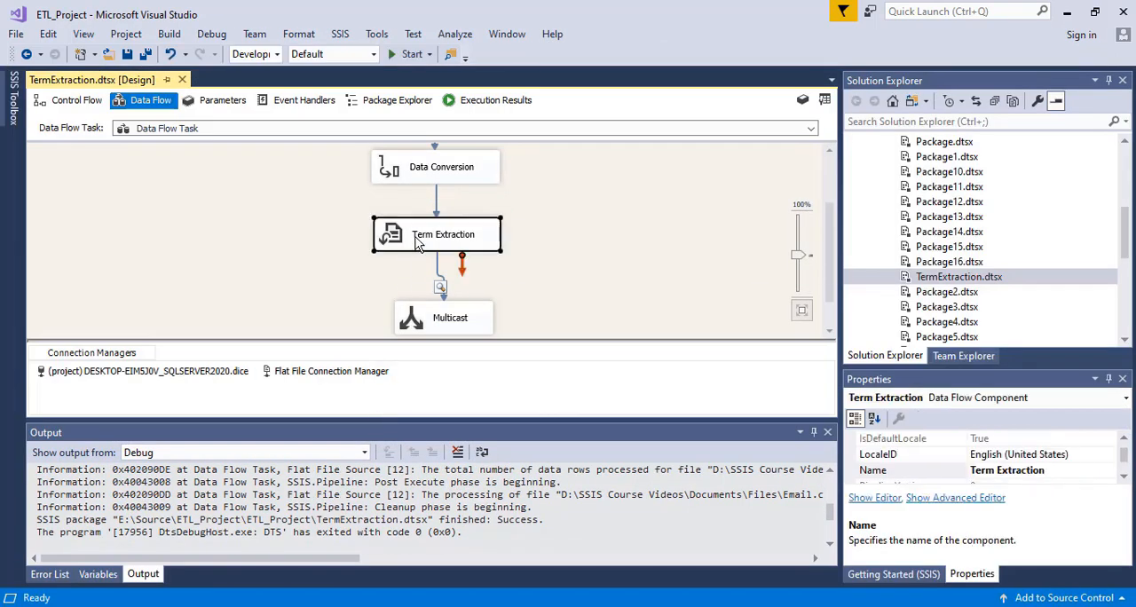
double_click(417, 239)
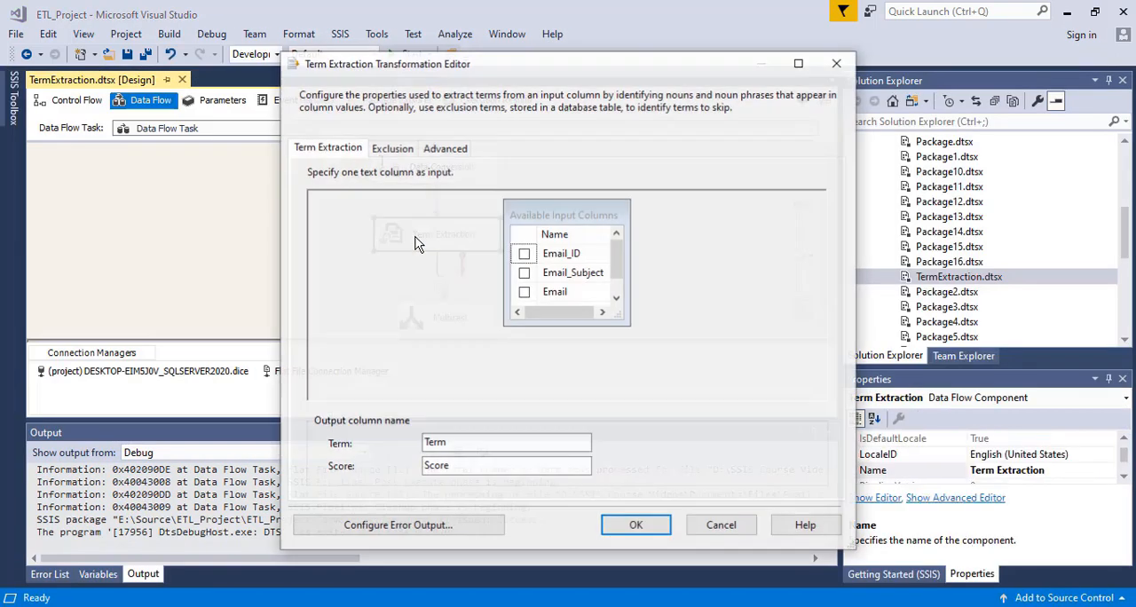
left_click(446, 147)
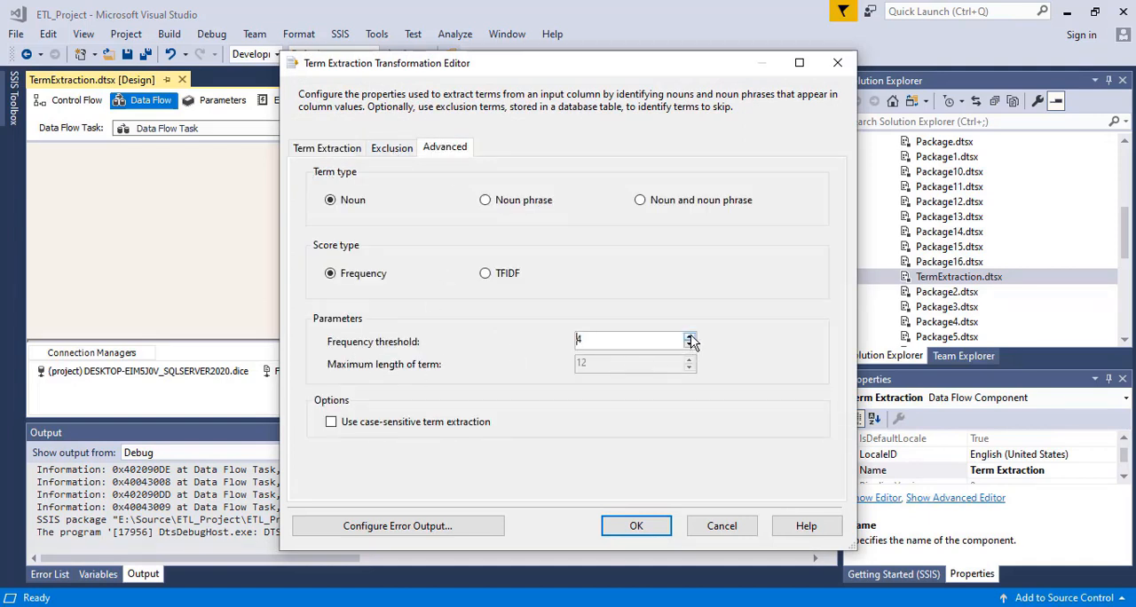
left_click(628, 524)
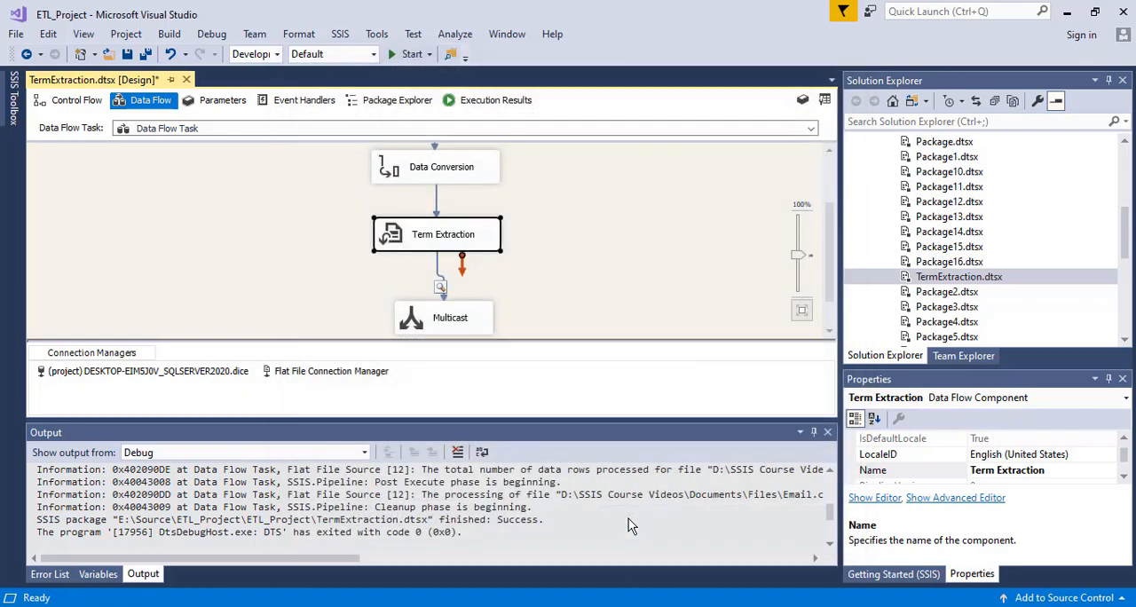
- Rerun the package to check the terms extracted with the higher frequency threshold, and return to design mode
left_click(398, 54)
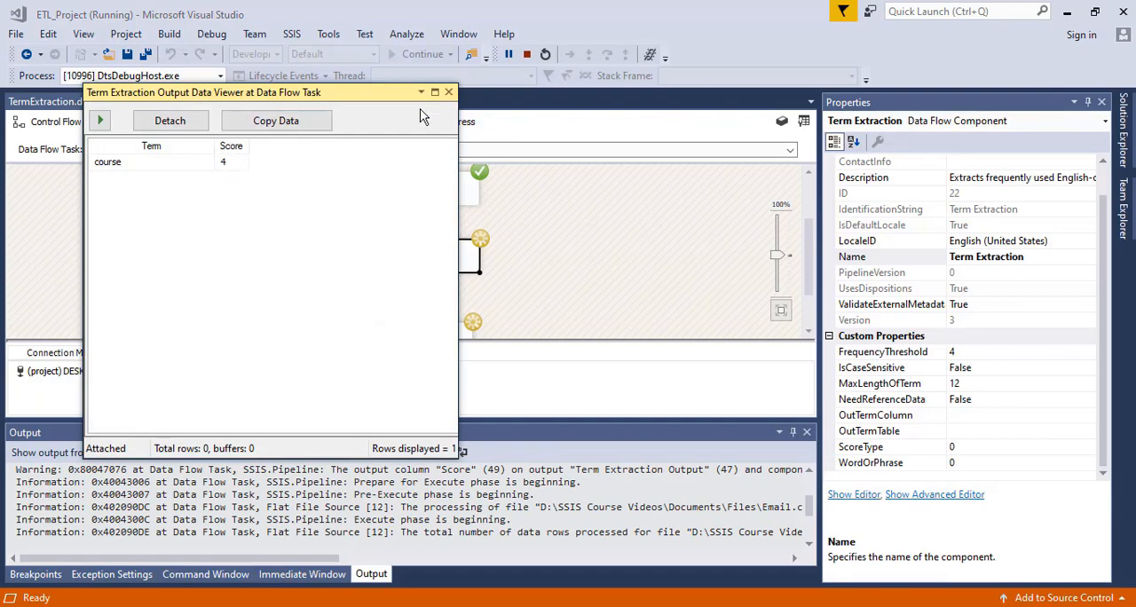
left_click(448, 92)
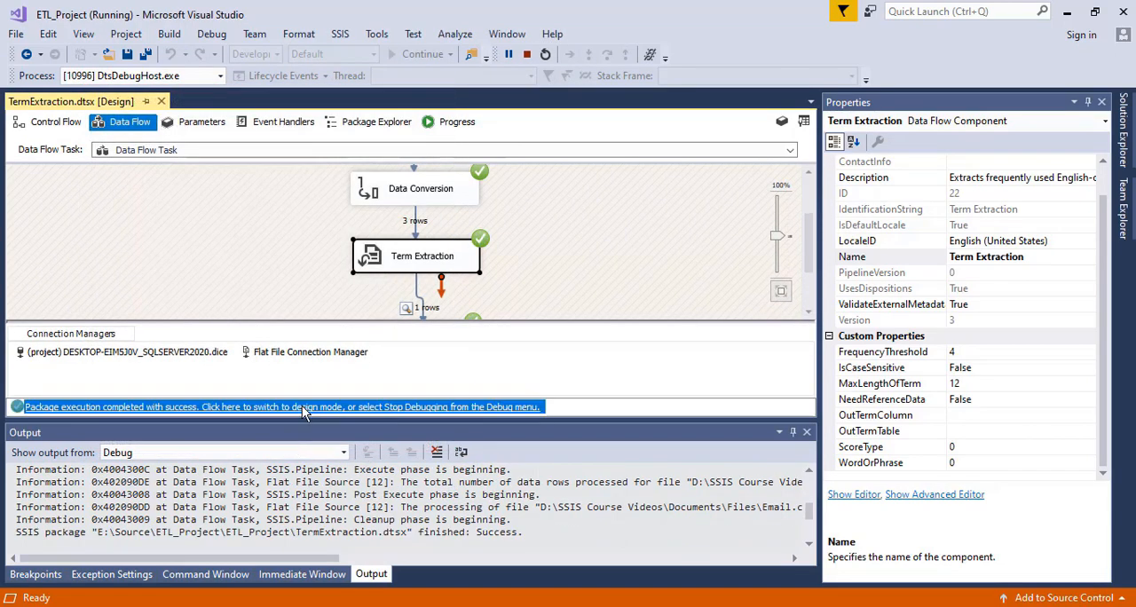
left_click(302, 406)
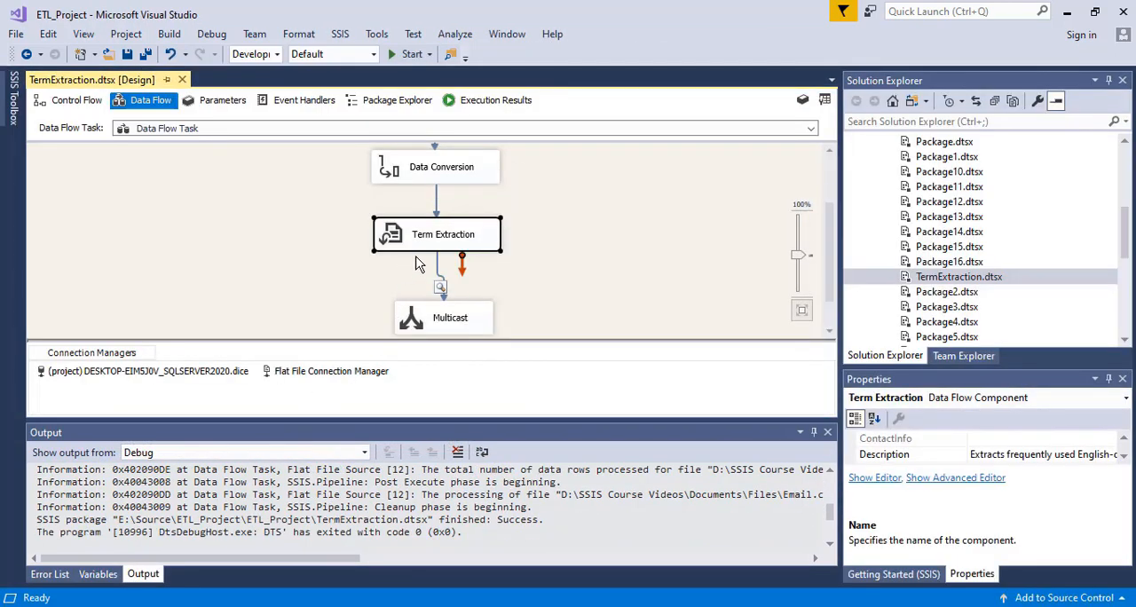
- Set the Term Extraction frequency threshold to 2, keeping Noun as the term type after trying Noun phrase
double_click(413, 244)
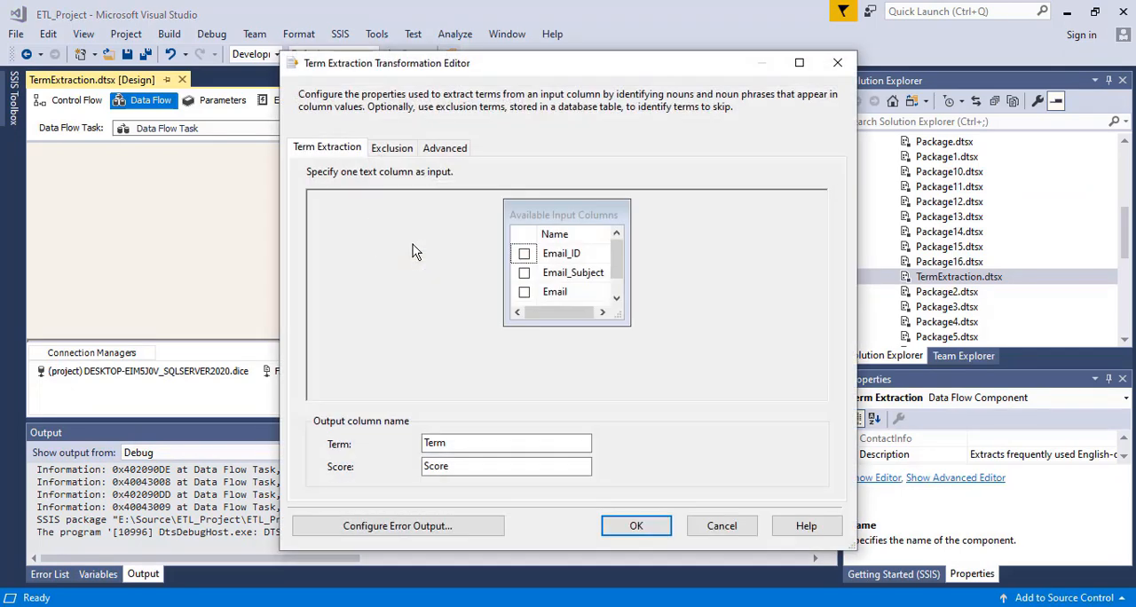
left_click(443, 148)
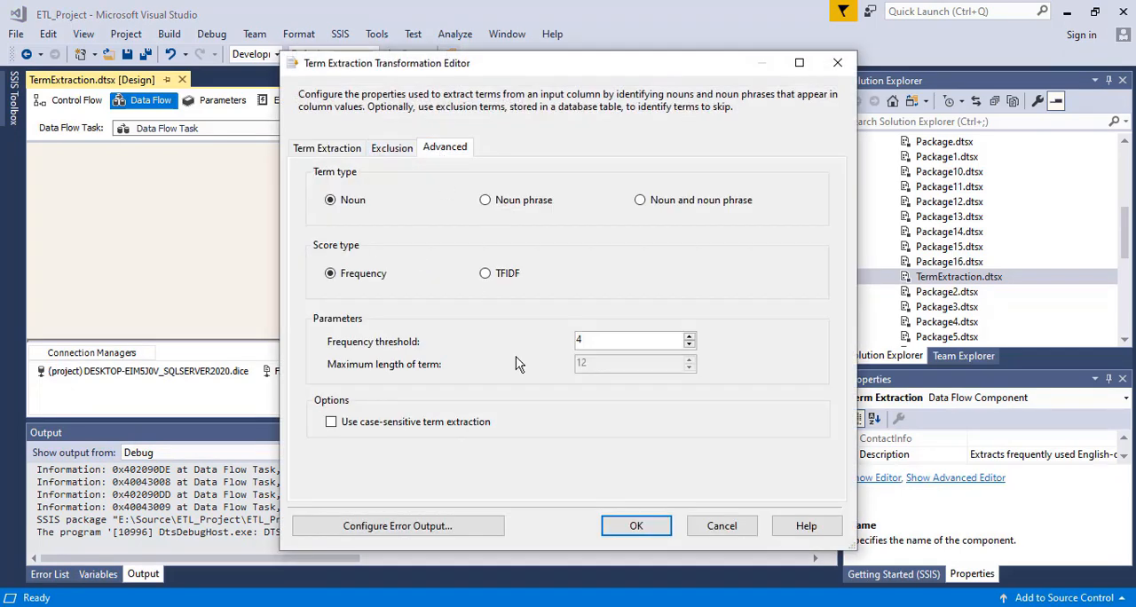
left_click(690, 344)
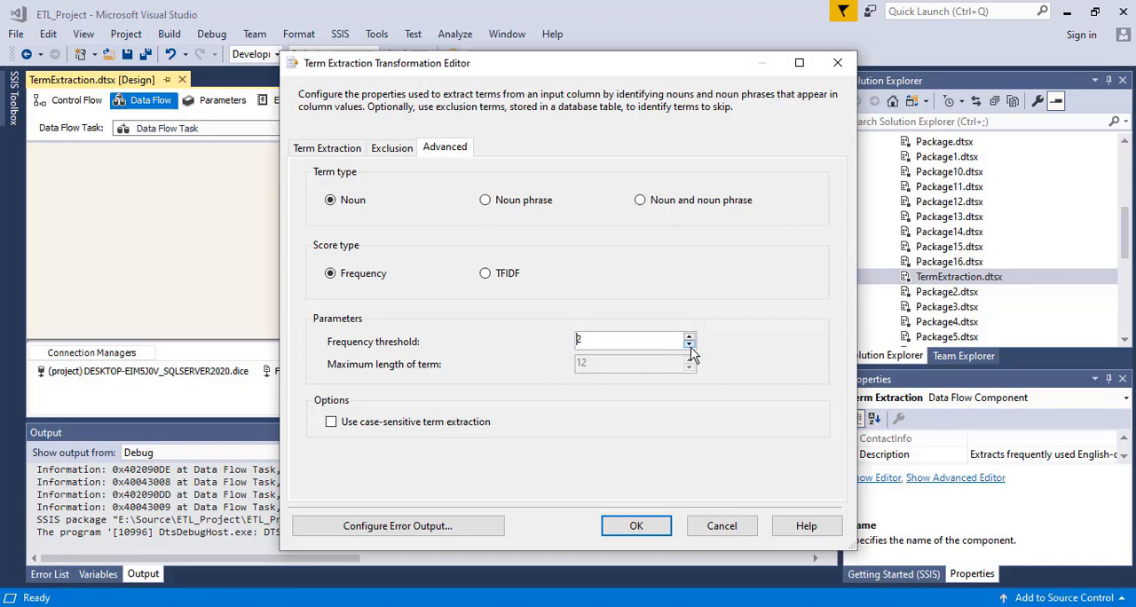
left_click(689, 344)
left_click(484, 200)
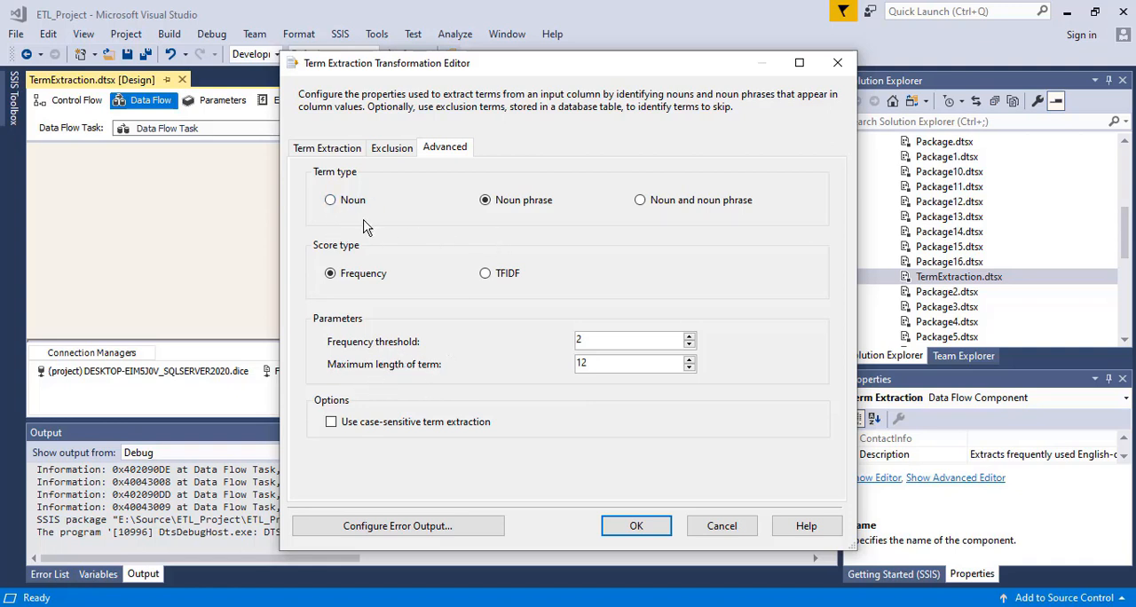
left_click(331, 201)
- Enable the use of exclusion terms for Term Extraction and recheck its advanced options
left_click(396, 151)
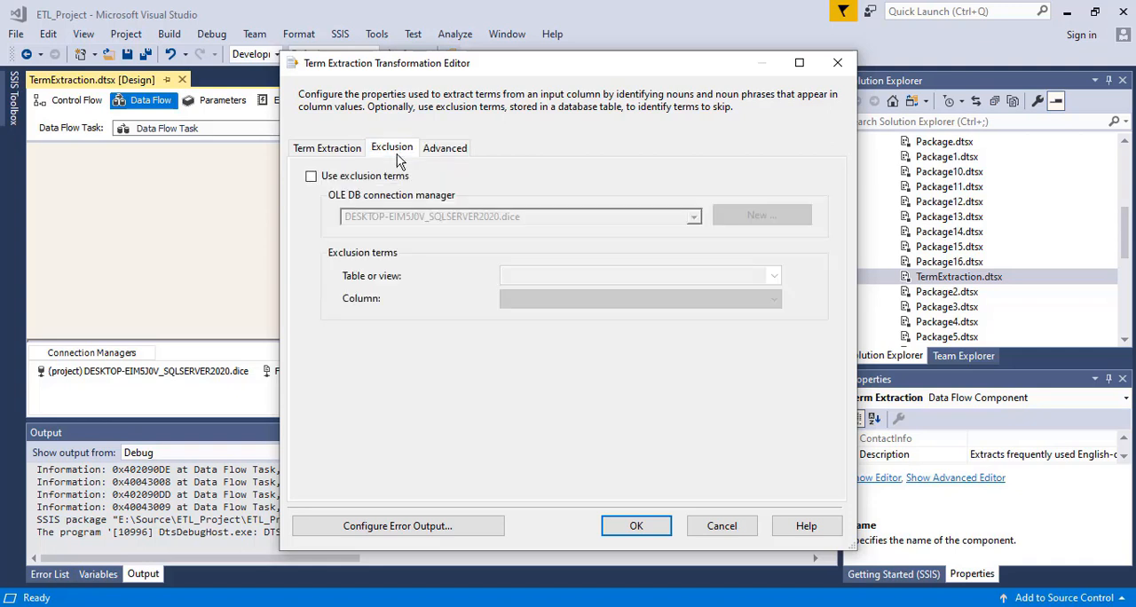
left_click(312, 177)
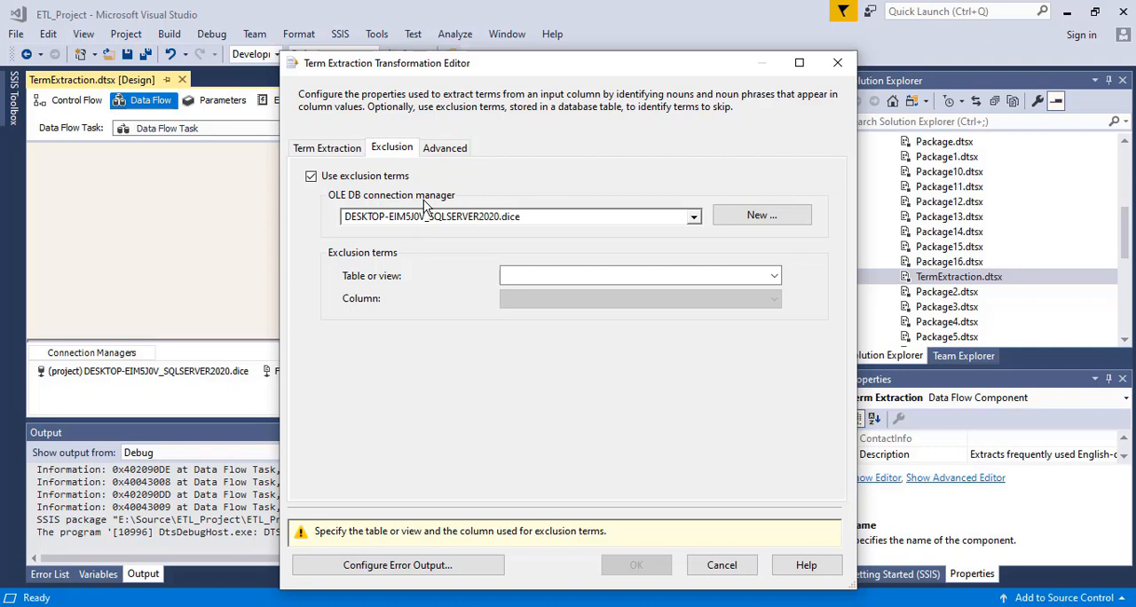
left_click(446, 153)
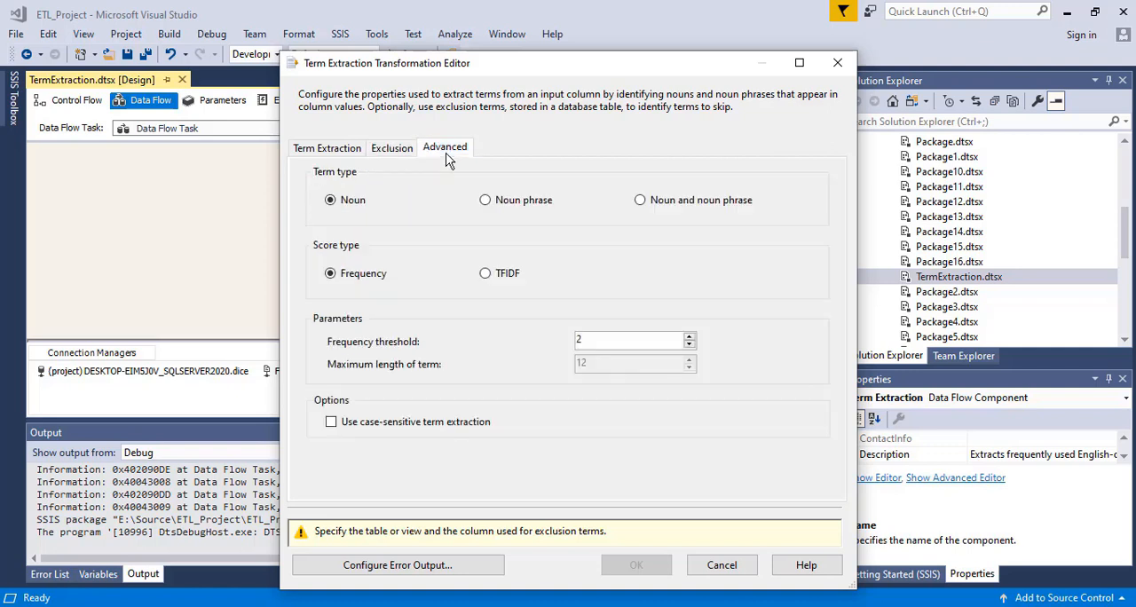
left_click(393, 149)
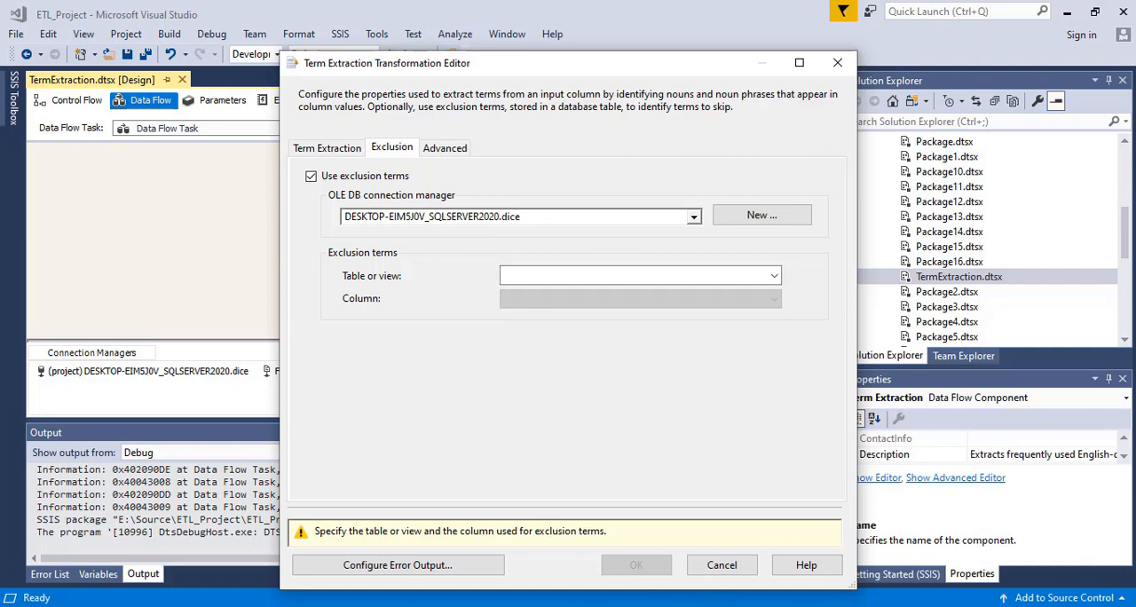
- Switch to SQL Server Management Studio and try to run "select * from exclude_word" in the master database
left_click(715, 555)
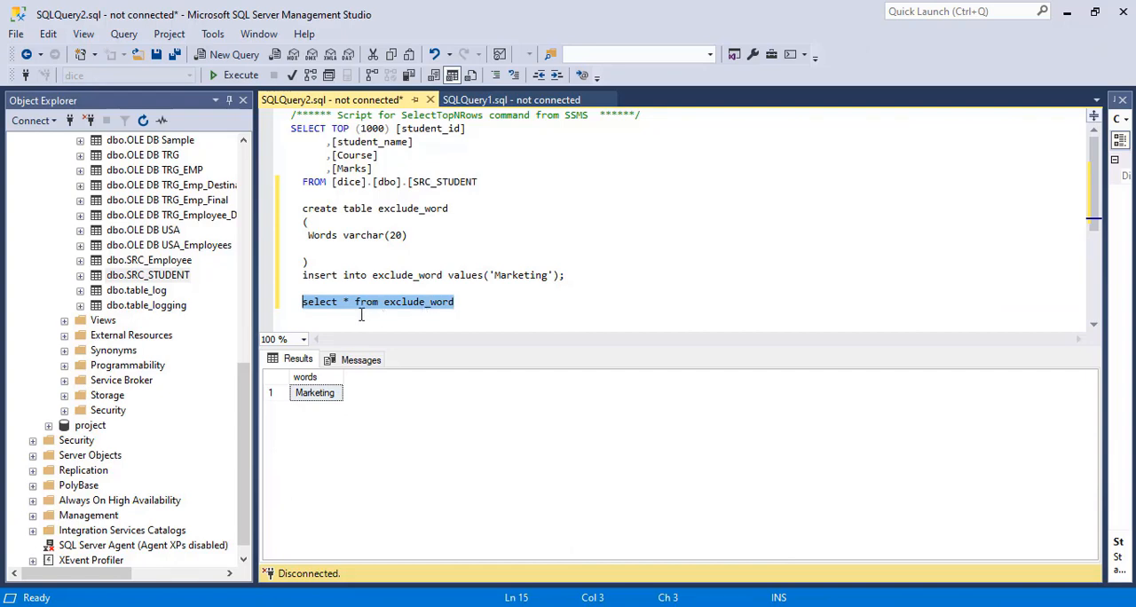
triple_click(396, 310)
left_click(395, 309)
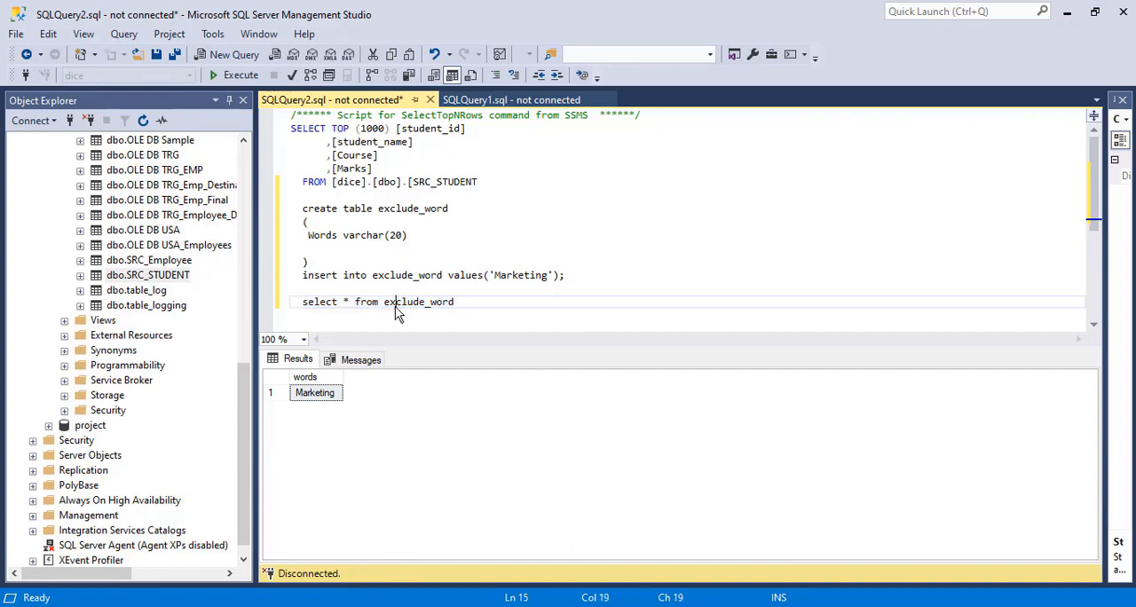
left_click(281, 297, "shift")
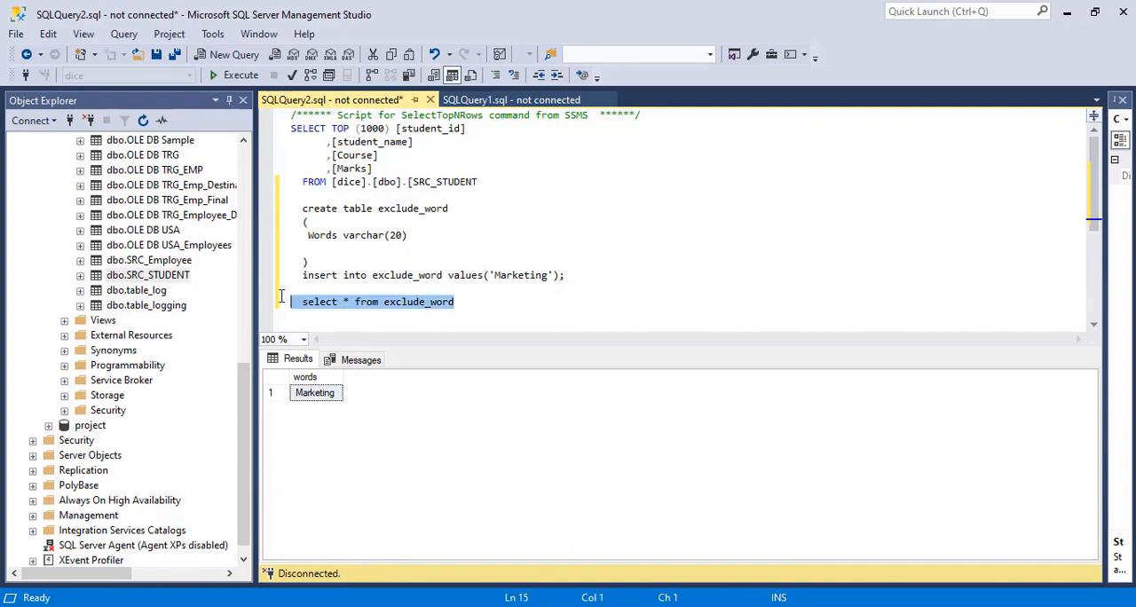
left_click(232, 75)
left_click(501, 330)
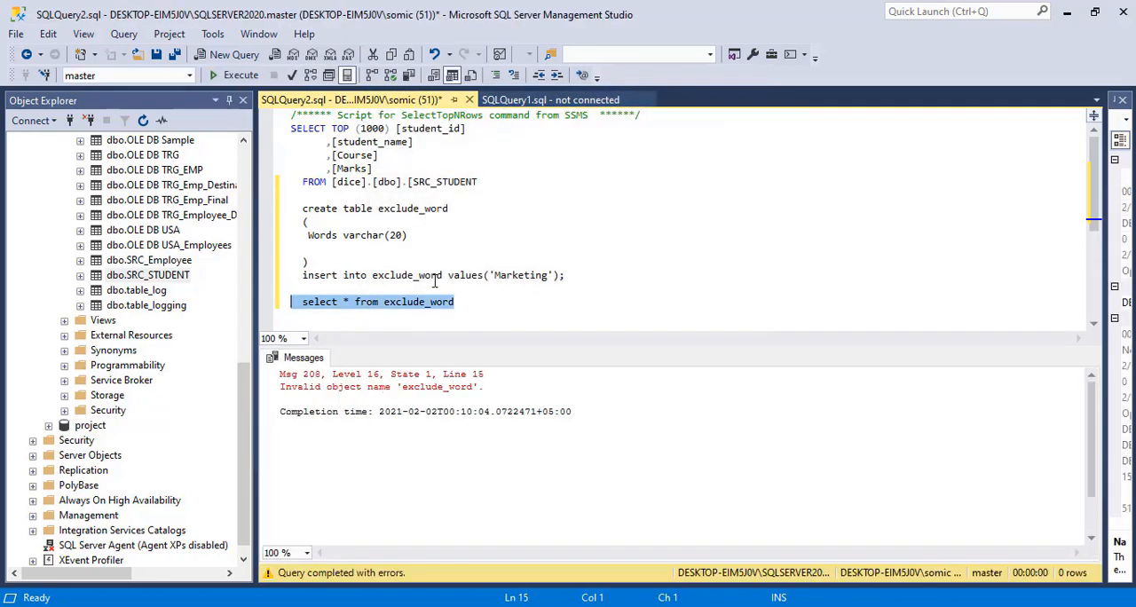
left_click(403, 306)
left_click_drag(474, 307, 280, 304)
left_click(231, 76)
left_click(230, 76)
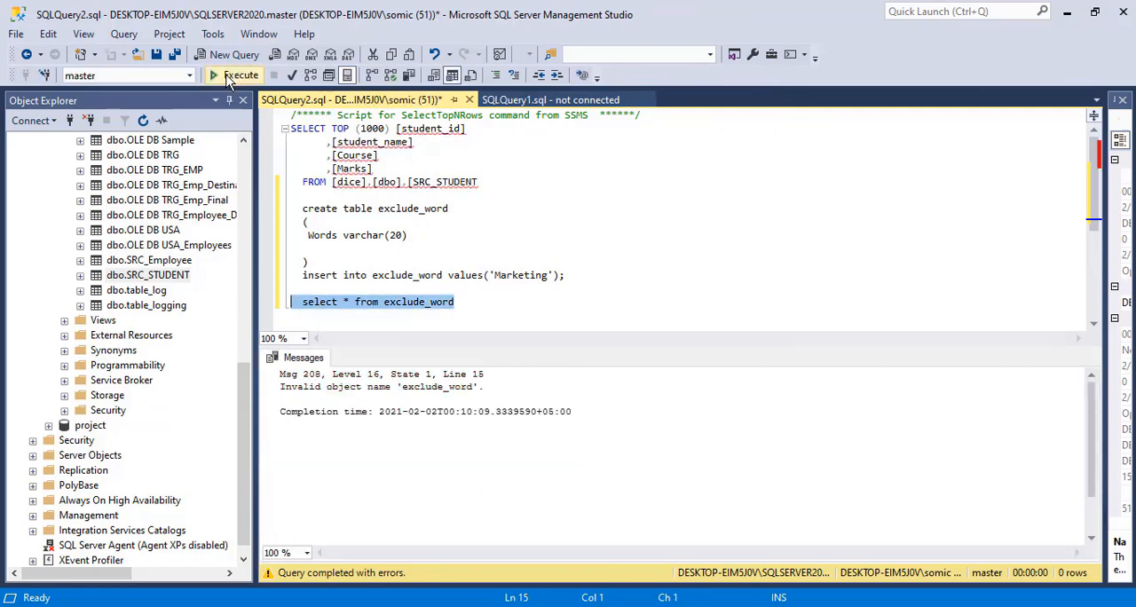
- Change the query's database to dice, rerun the exclude_word select statement and examine the returned words
left_click(139, 75)
left_click(190, 75)
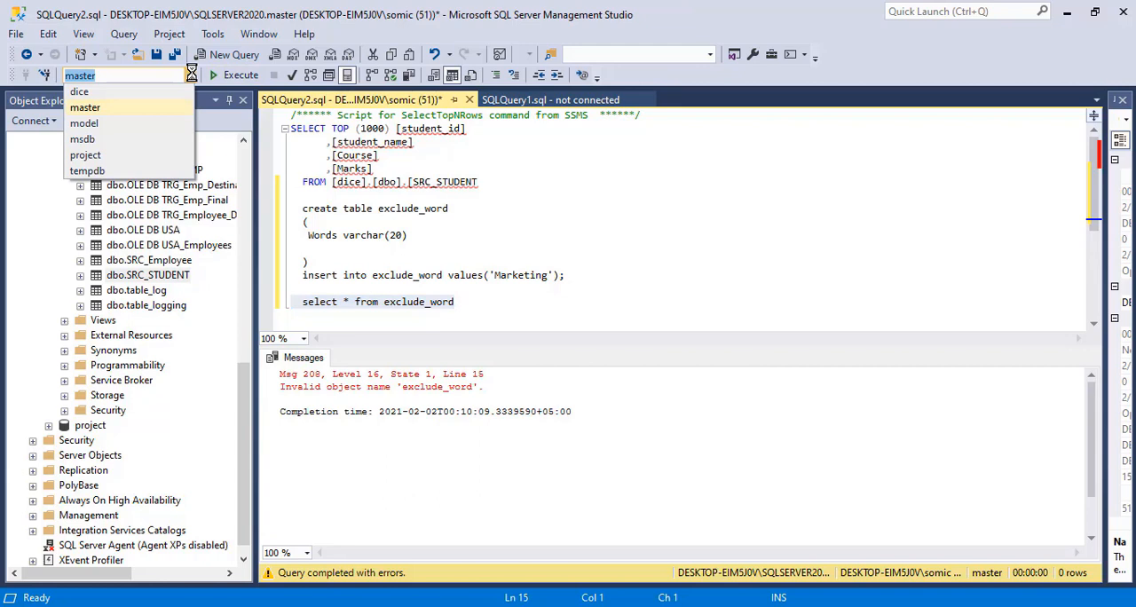
left_click(116, 93)
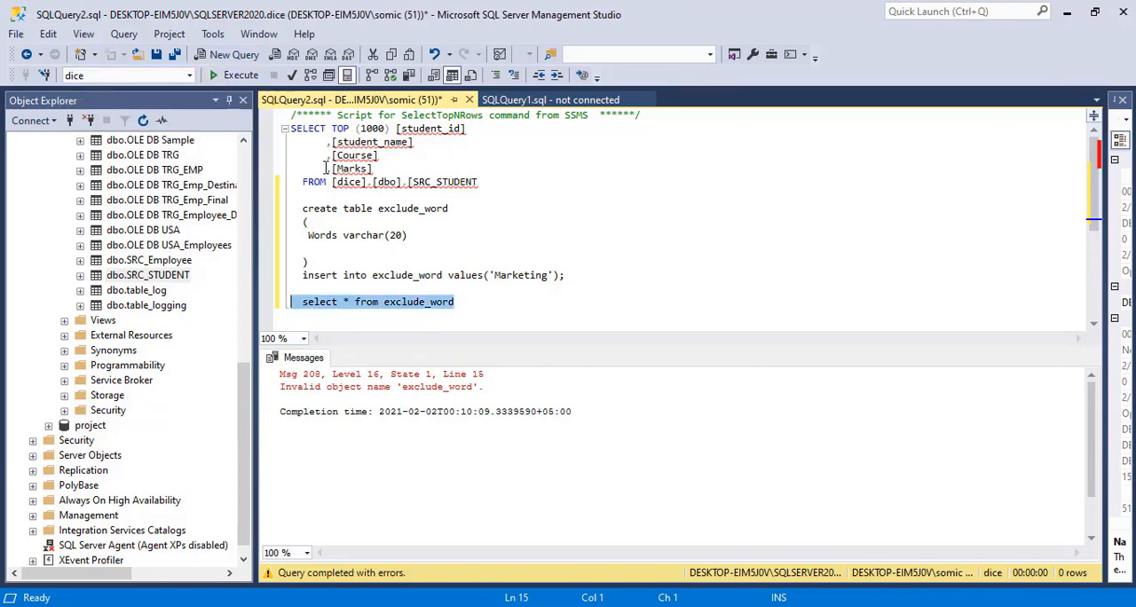
left_click(230, 78)
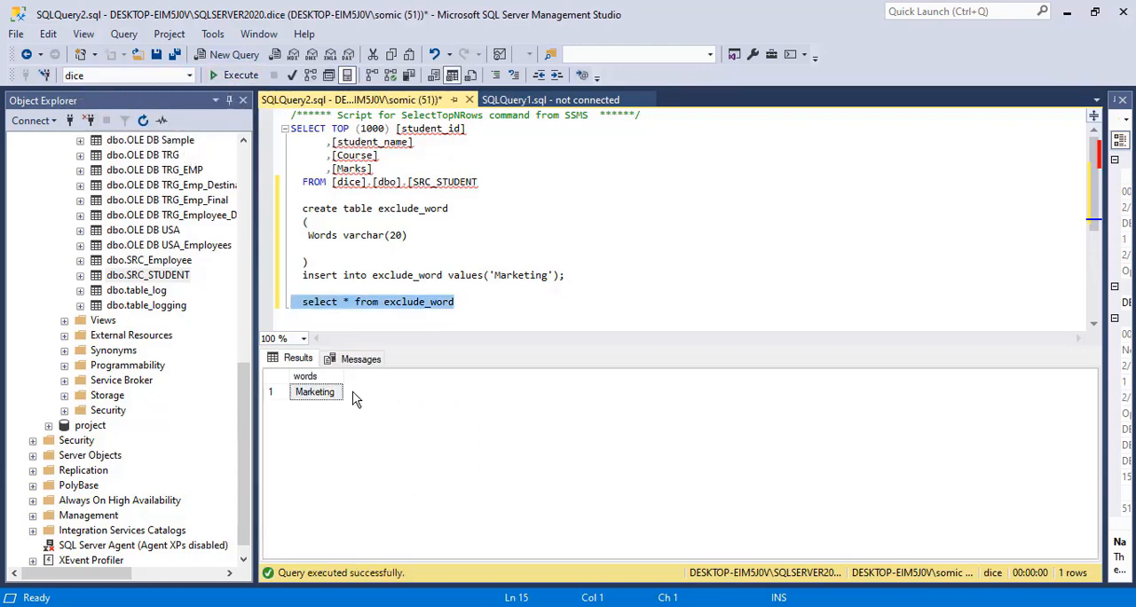
left_click(325, 395)
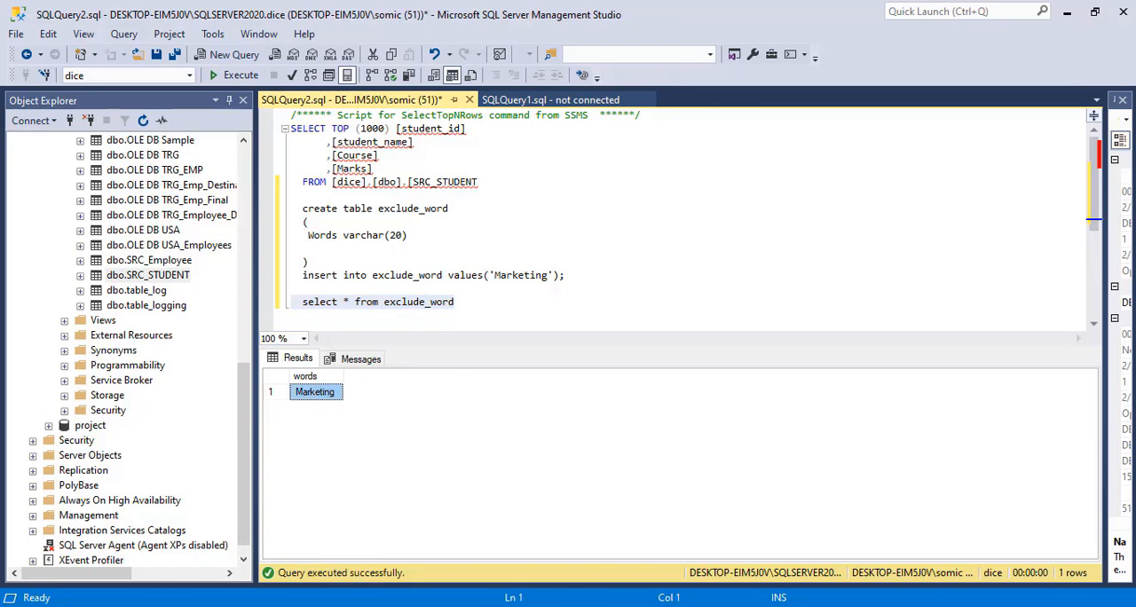
- Return to Visual Studio, choose [dbo].[exclude_word] as the exclusion table with its words column, and accept the Term Extraction settings
key("alt+Tab")
left_click(652, 274)
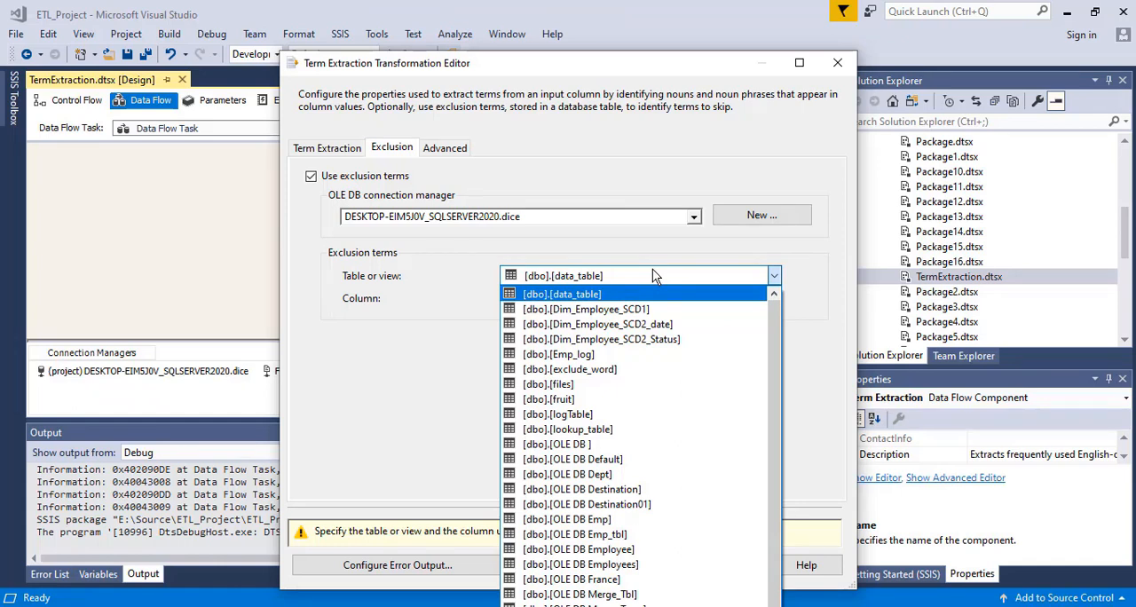
left_click(590, 369)
left_click(568, 301)
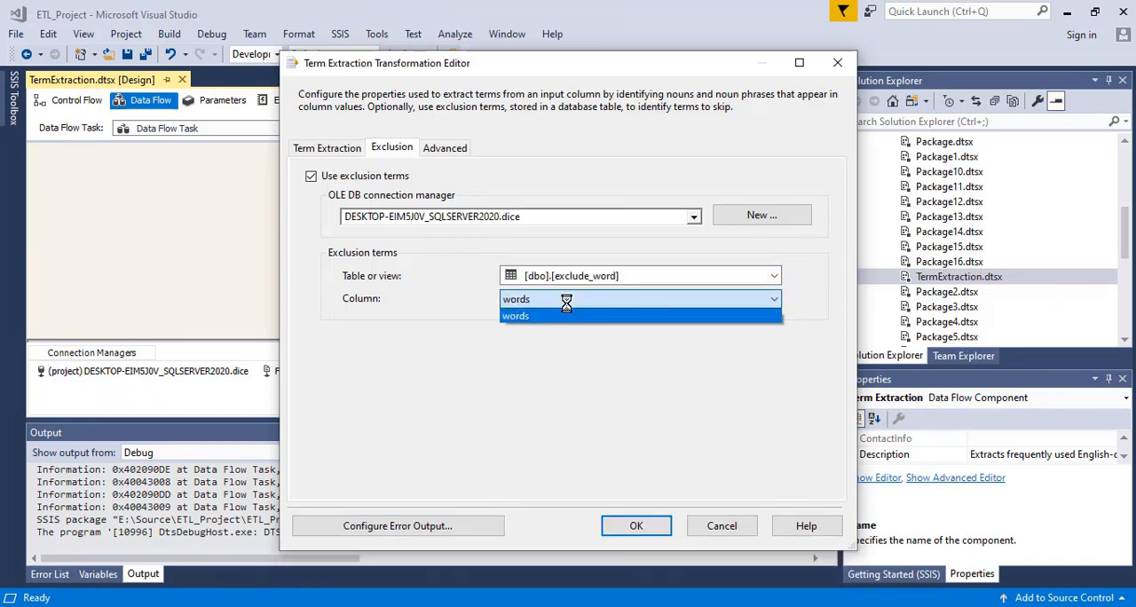
left_click(551, 318)
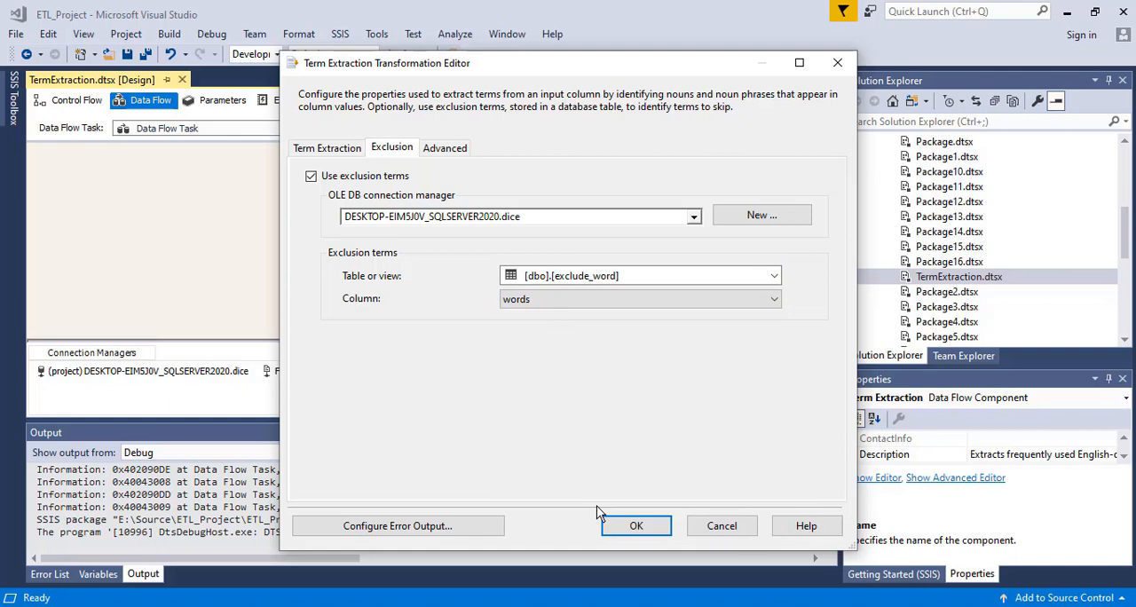
left_click(636, 525)
- Save the package, run it with the exclusion terms and inspect the extracted terms in the data viewer
left_click(278, 237)
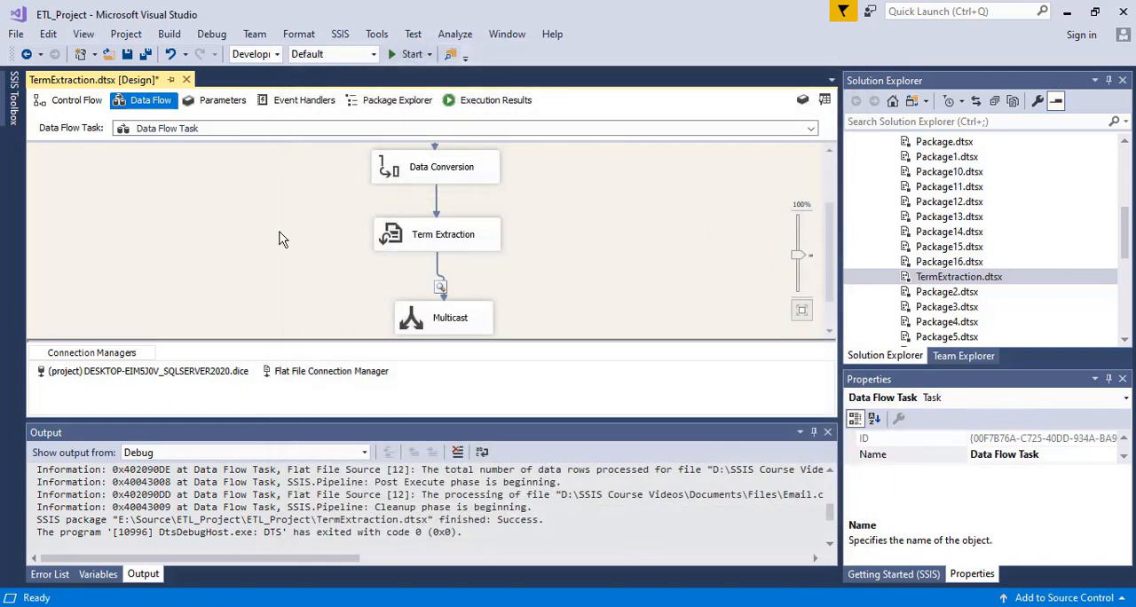
key("ctrl+s")
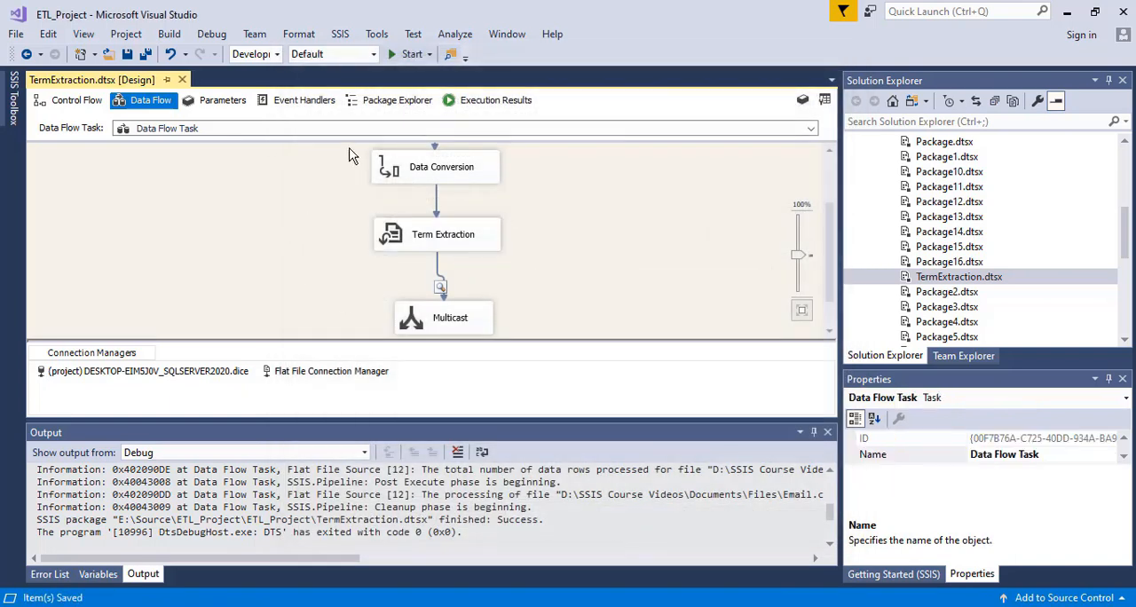
left_click(404, 54)
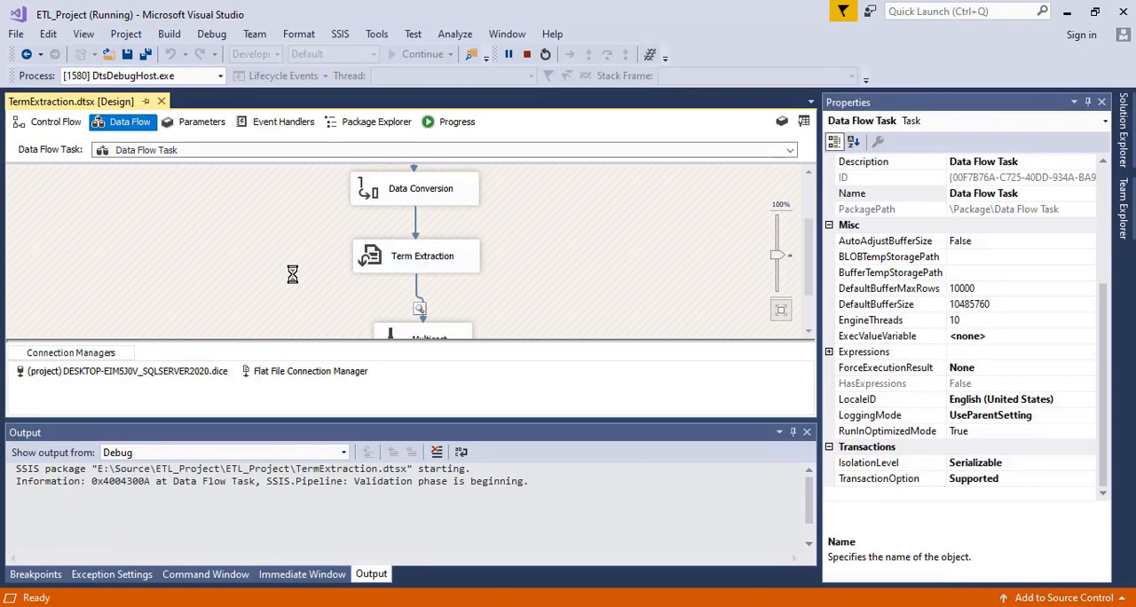
left_click(136, 165)
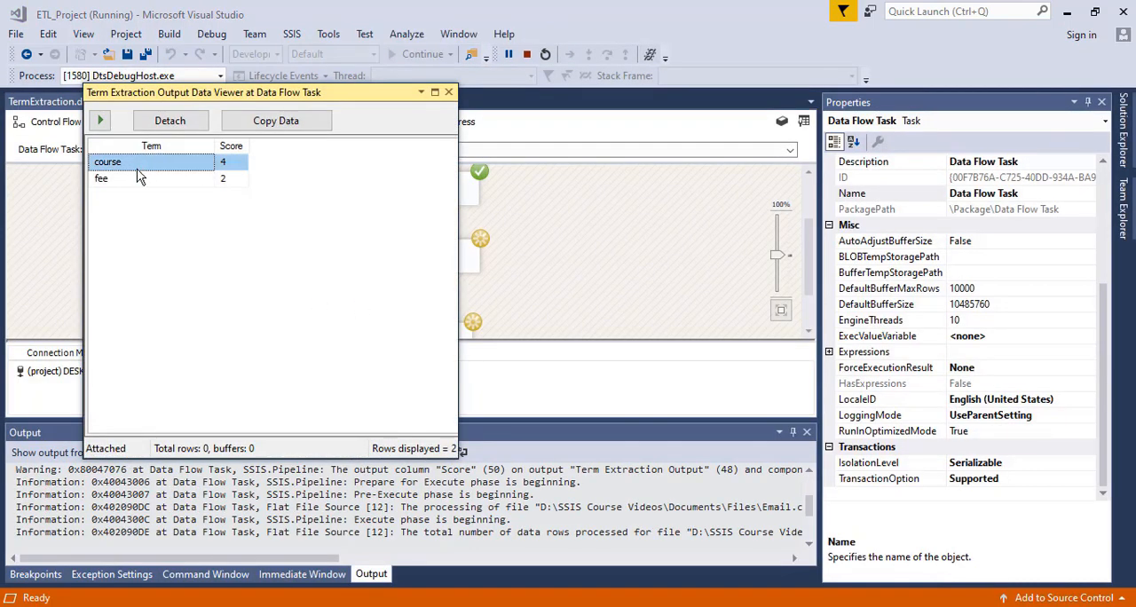
left_click(139, 178)
left_click(143, 167)
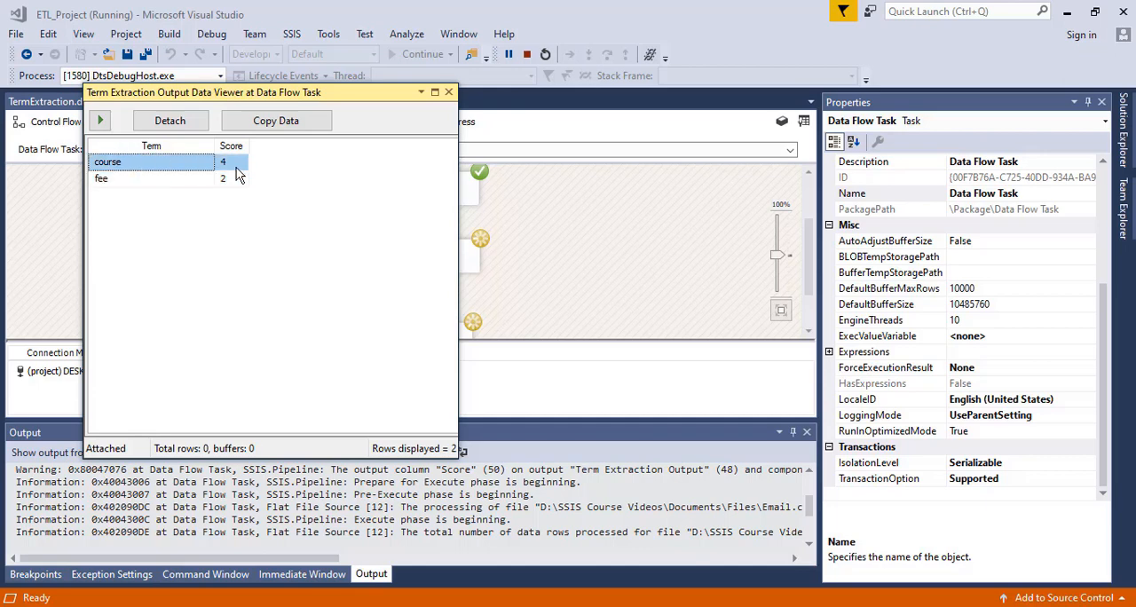